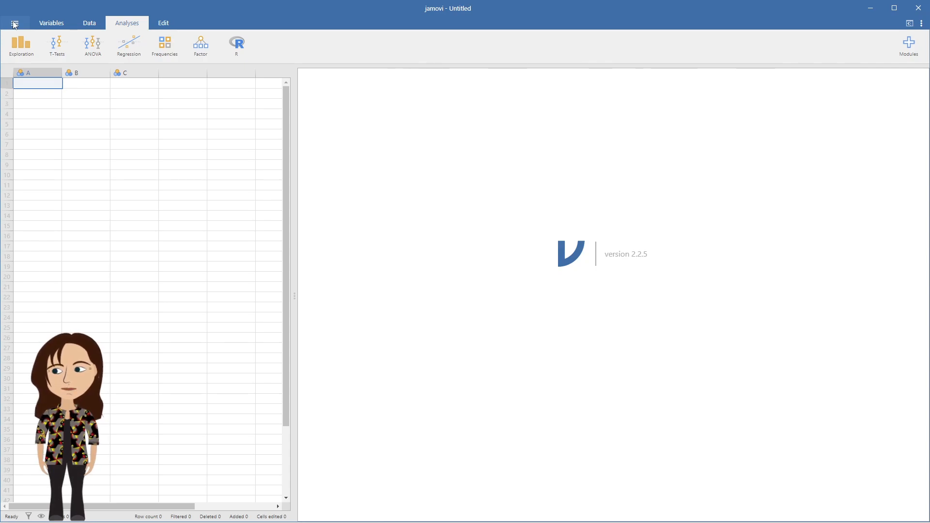
Open the recent Apples data file and widen the spreadsheet pane.
{"action": "left_click", "coordinate": [15, 24]}
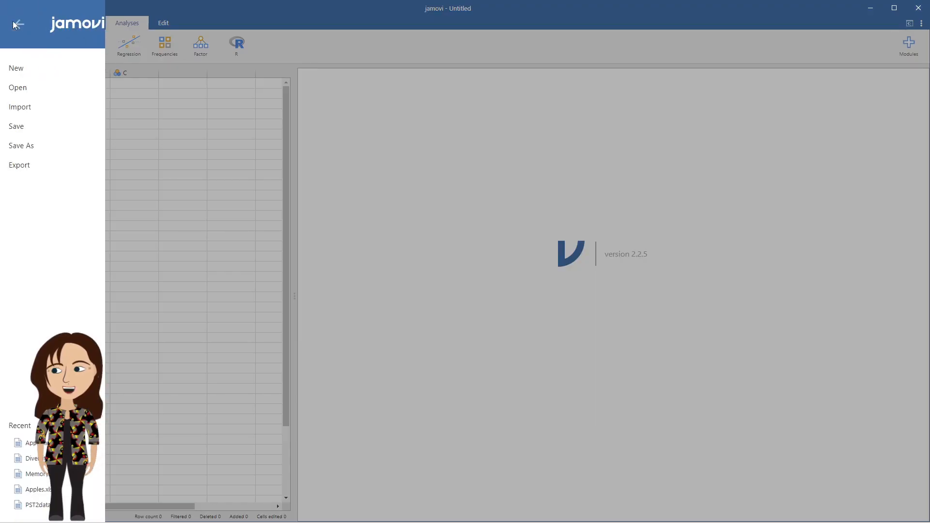
{"action": "left_click", "coordinate": [58, 443]}
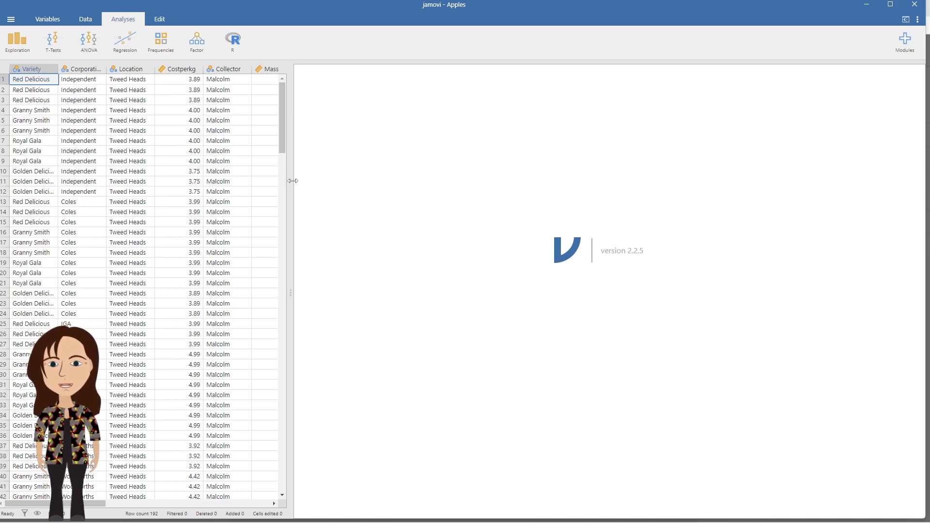
{"action": "left_click_drag", "start_coordinate": [293, 181], "coordinate": [409, 218]}
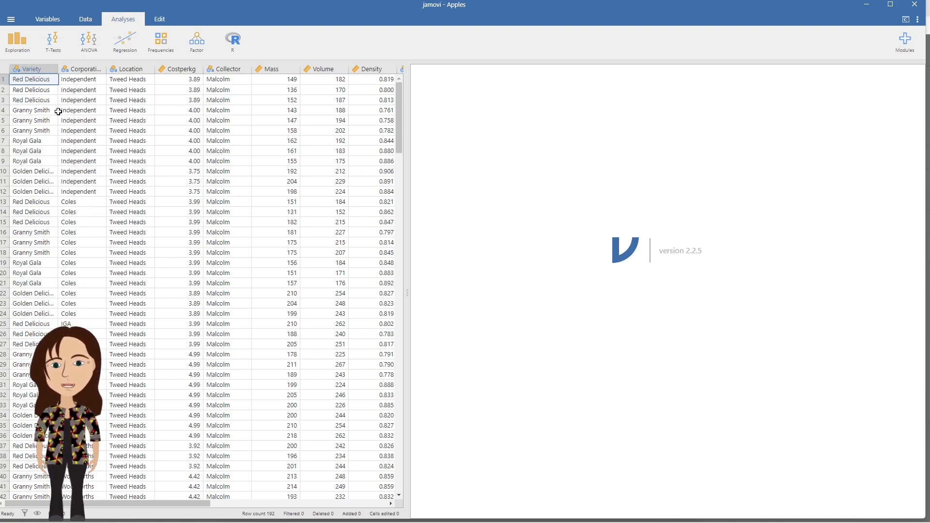
Select the Variety column and start a Descriptives exploration analysis.
{"action": "left_click", "coordinate": [41, 68]}
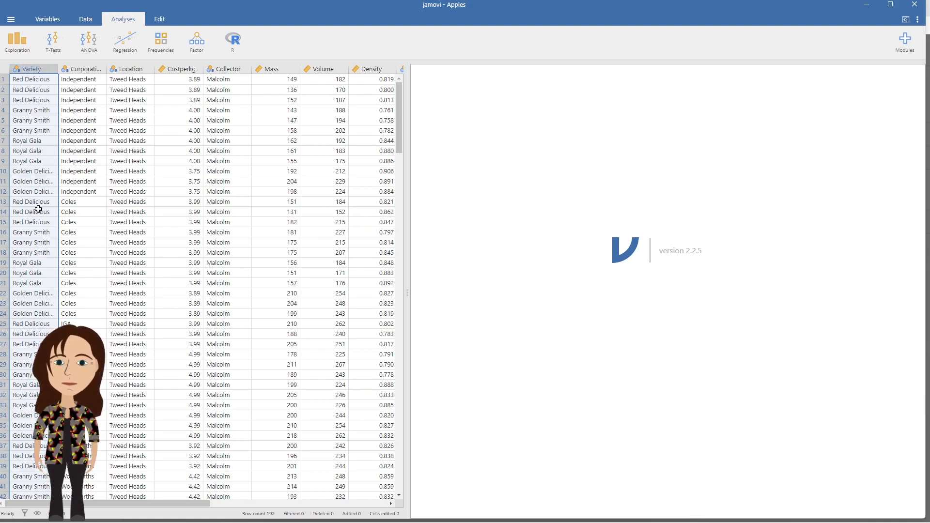
{"action": "left_click", "coordinate": [22, 45]}
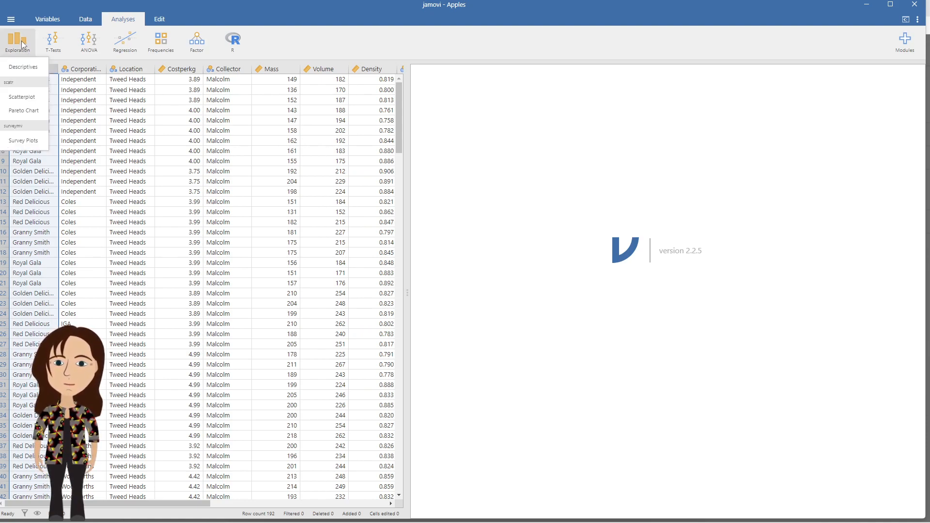
{"action": "left_click", "coordinate": [21, 68]}
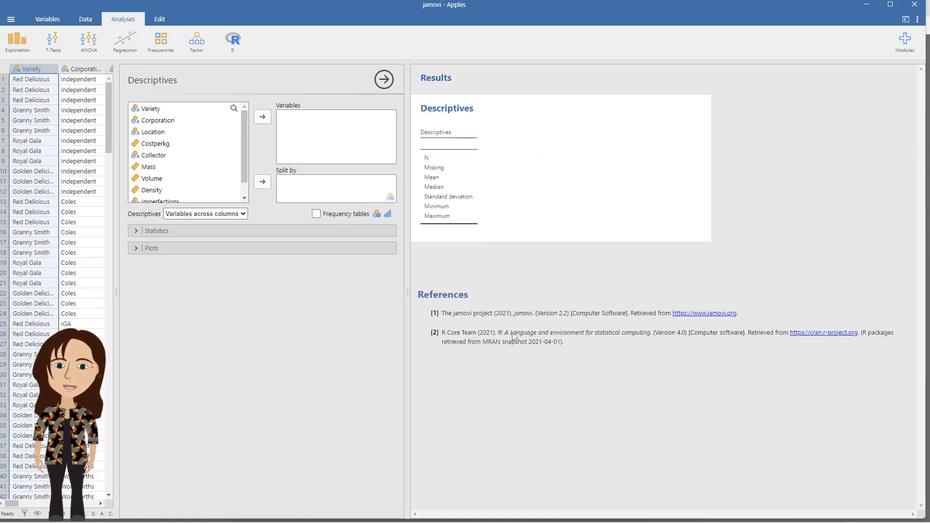
Maximize the window and set the plot theme preference to Hadley.
{"action": "left_click", "coordinate": [893, 6]}
{"action": "left_click", "coordinate": [922, 23]}
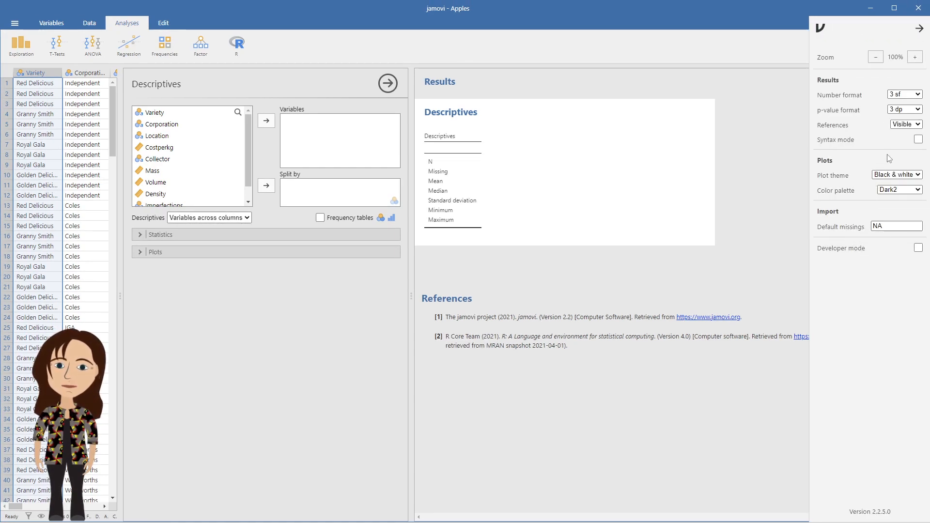
{"action": "left_click", "coordinate": [892, 175]}
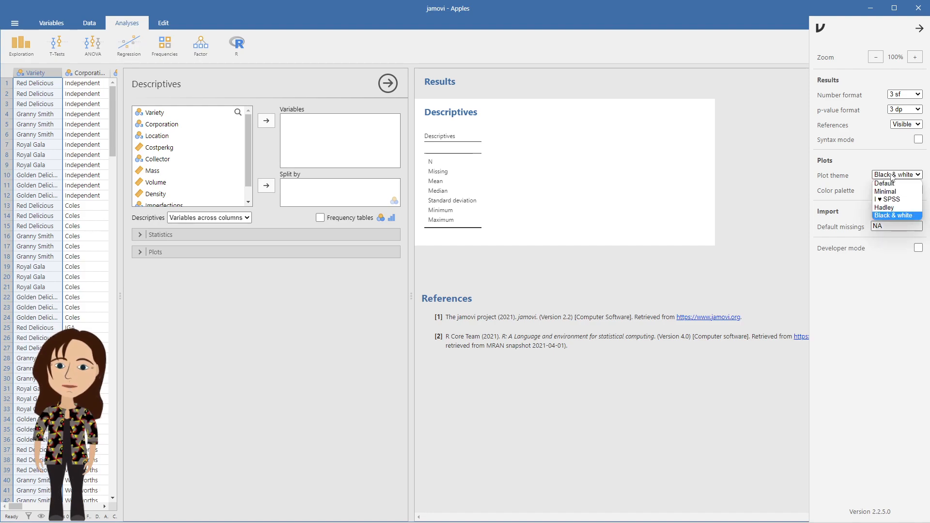
{"action": "left_click", "coordinate": [890, 209]}
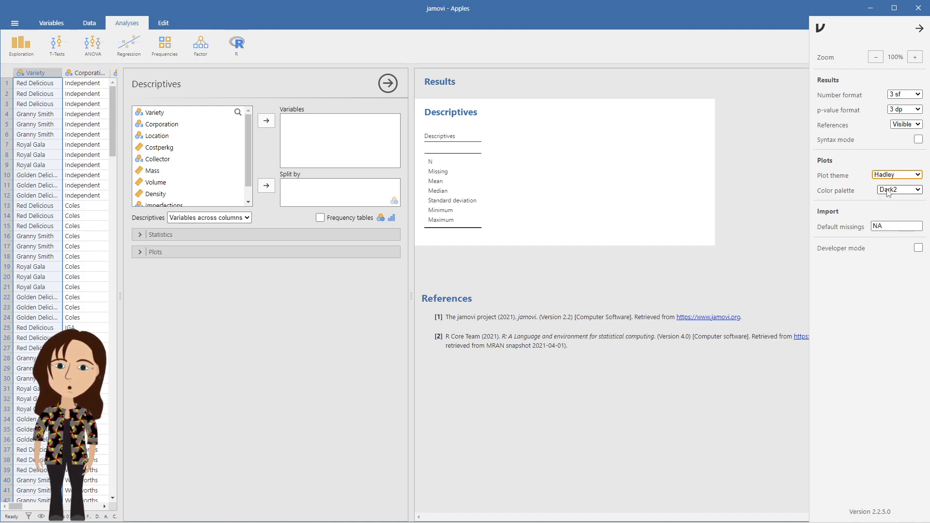
Set the colour palette preference to Greens and hide references, then close preferences.
{"action": "left_click", "coordinate": [897, 189]}
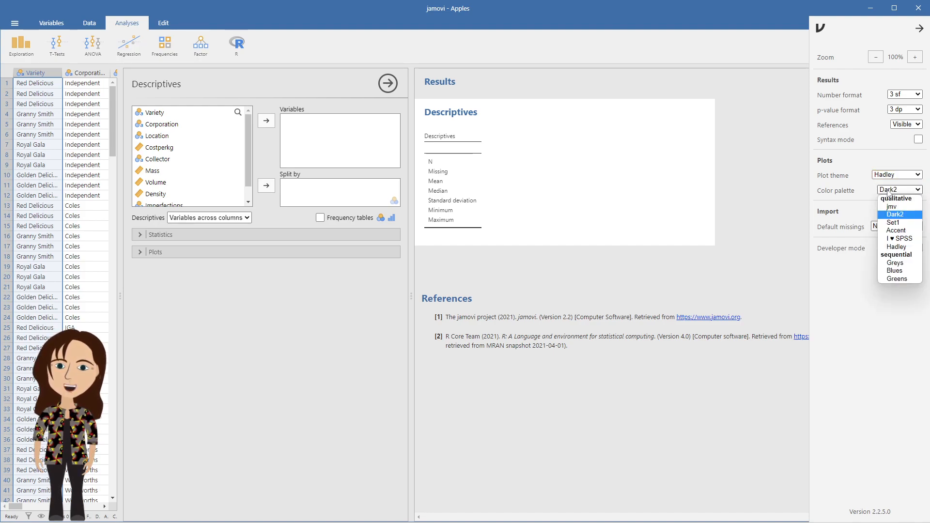
{"action": "left_click", "coordinate": [892, 278]}
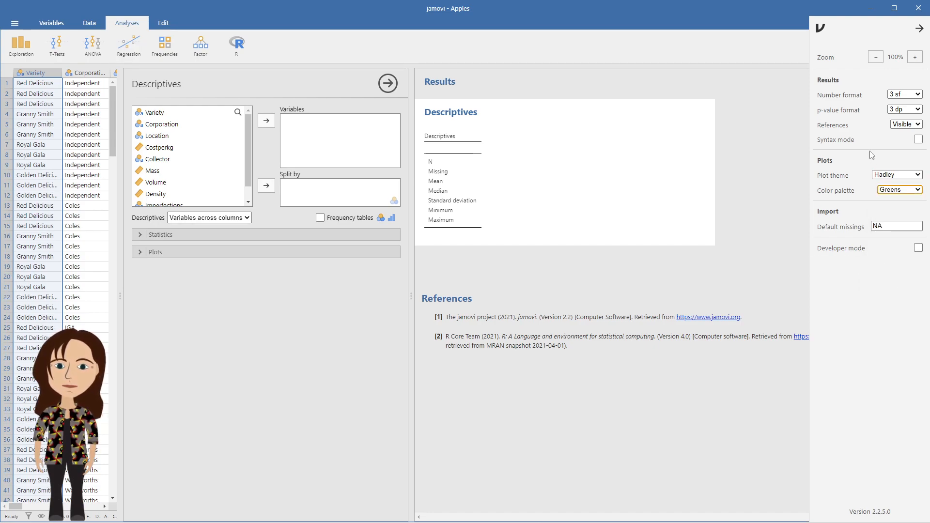
{"action": "left_click", "coordinate": [902, 125]}
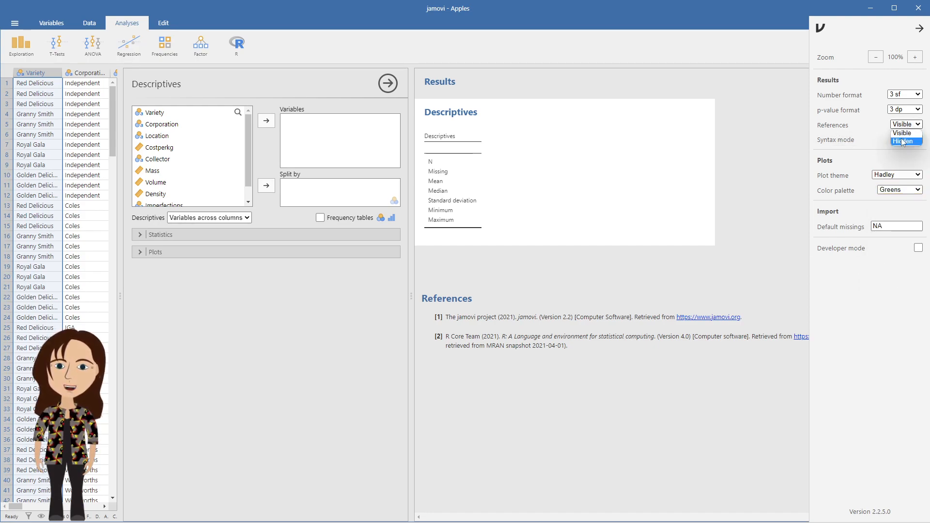
{"action": "left_click", "coordinate": [904, 139]}
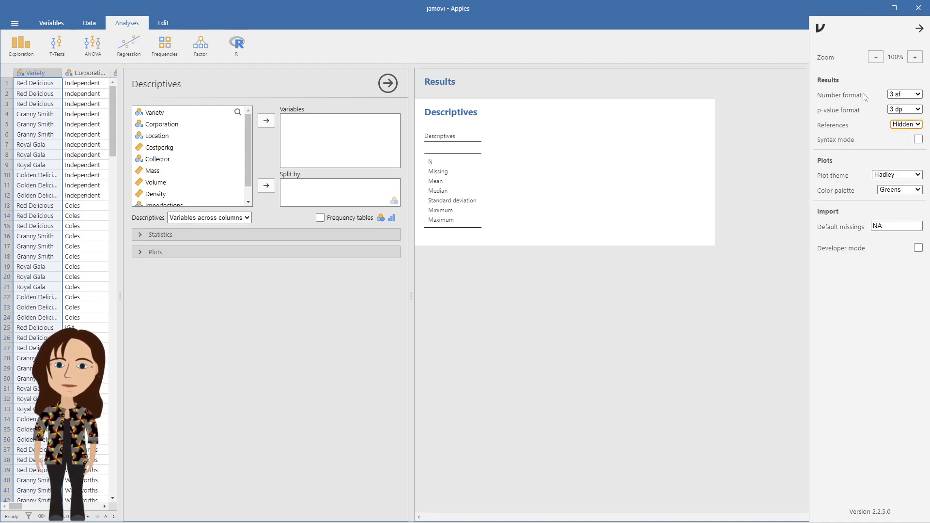
{"action": "left_click", "coordinate": [918, 31]}
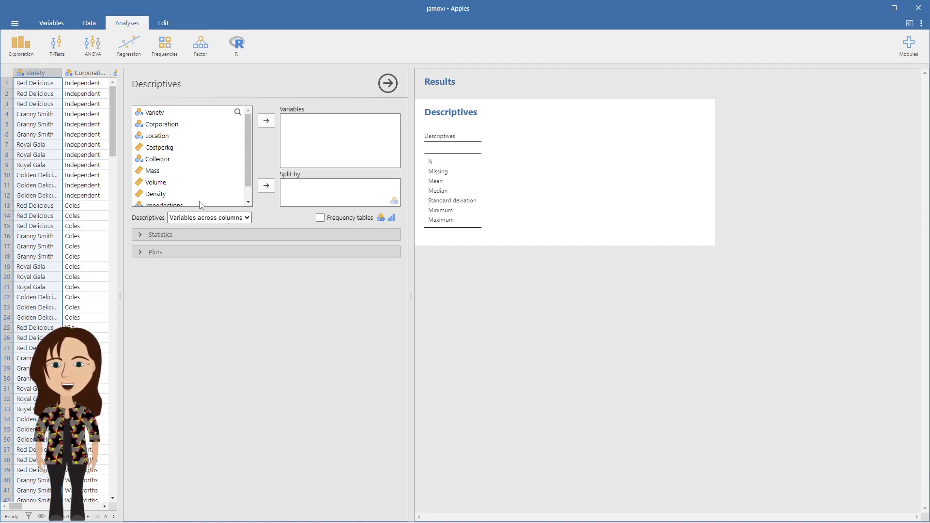
Add Variety to the Variables list and turn on a bar plot.
{"action": "left_click", "coordinate": [156, 114]}
{"action": "left_click", "coordinate": [267, 124]}
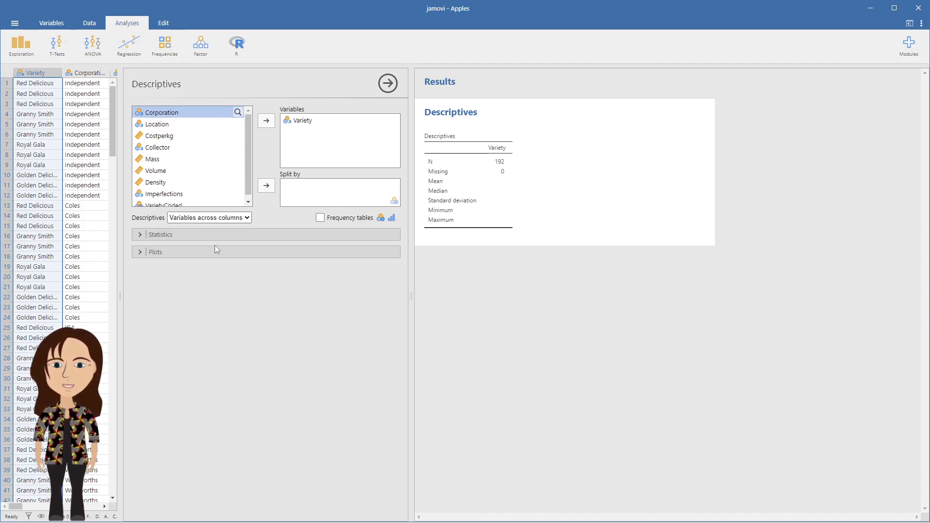
{"action": "left_click", "coordinate": [140, 253]}
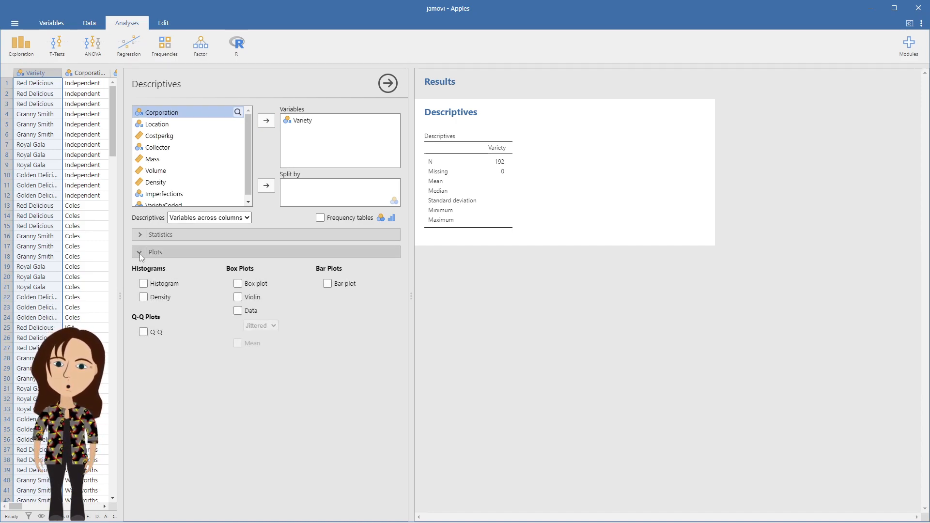
{"action": "left_click", "coordinate": [328, 284]}
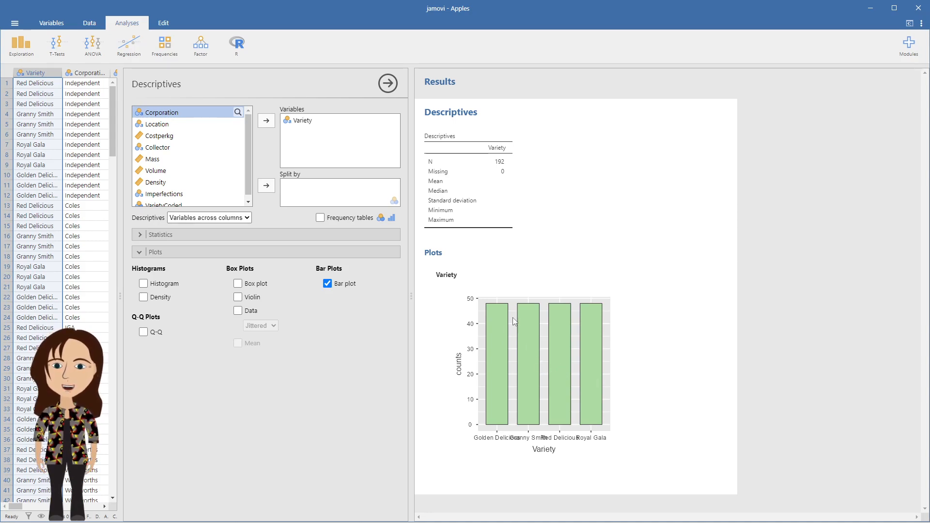
Expand the Statistics options to review the available summary statistics.
{"action": "left_click", "coordinate": [141, 235]}
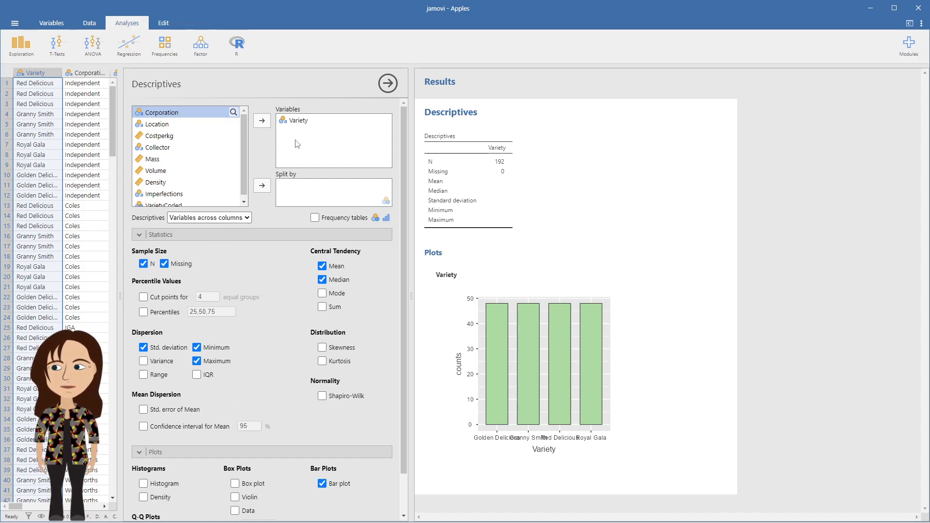
{"action": "left_click", "coordinate": [295, 121]}
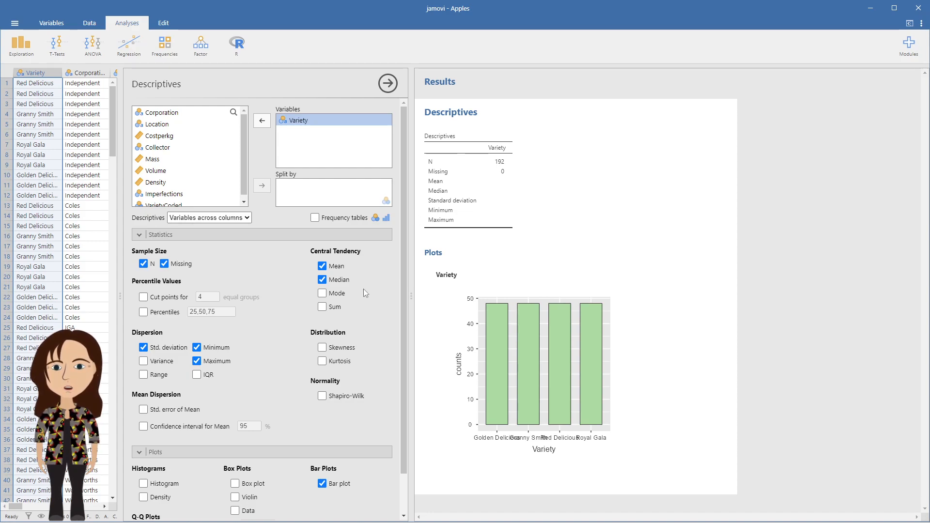
{"action": "scroll", "coordinate": [333, 306], "scroll_direction": "down", "scroll_amount": 1}
{"action": "scroll", "coordinate": [332, 305], "scroll_direction": "up", "scroll_amount": 1}
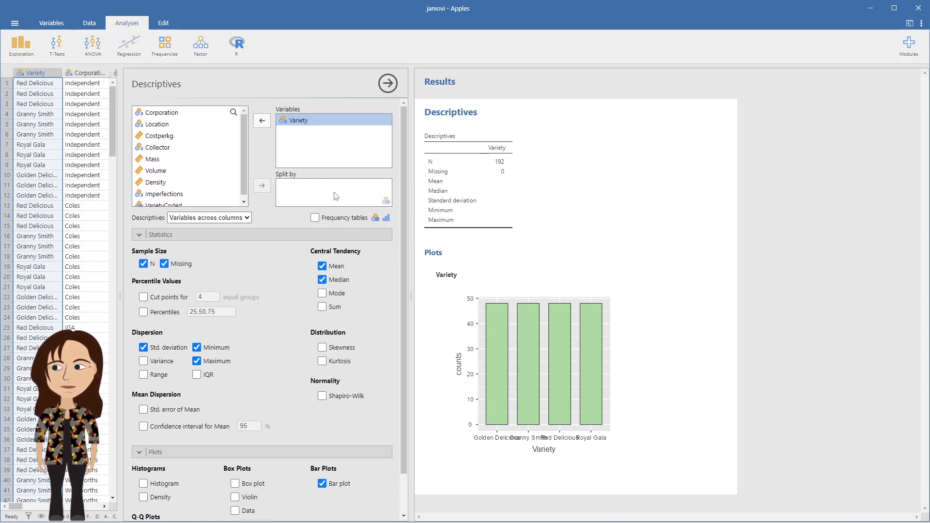
Remove Variety from the Variables list and add it back.
{"action": "left_click", "coordinate": [262, 121]}
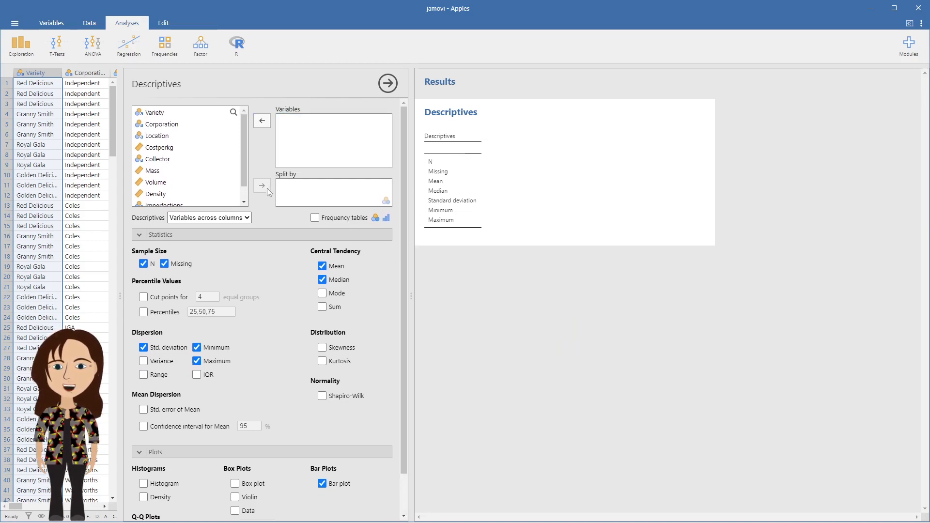
{"action": "left_click", "coordinate": [156, 113]}
{"action": "left_click", "coordinate": [262, 121]}
Switch the descriptives layout to variables across rows and turn on frequency tables.
{"action": "left_click", "coordinate": [211, 218]}
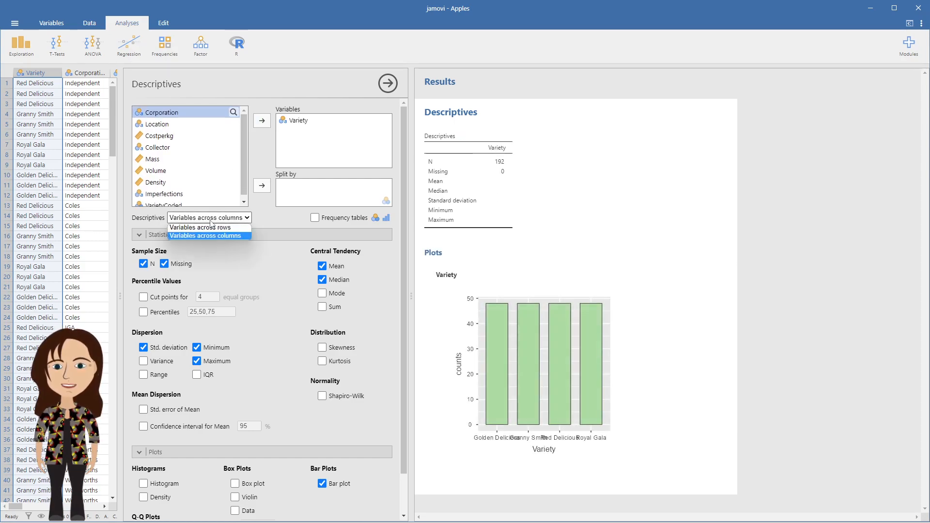
{"action": "left_click", "coordinate": [207, 228]}
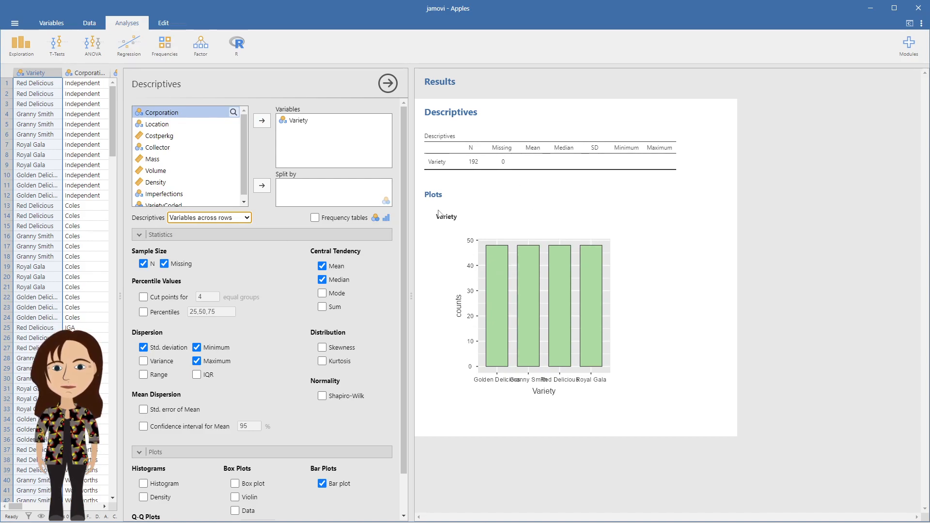
{"action": "left_click", "coordinate": [315, 218]}
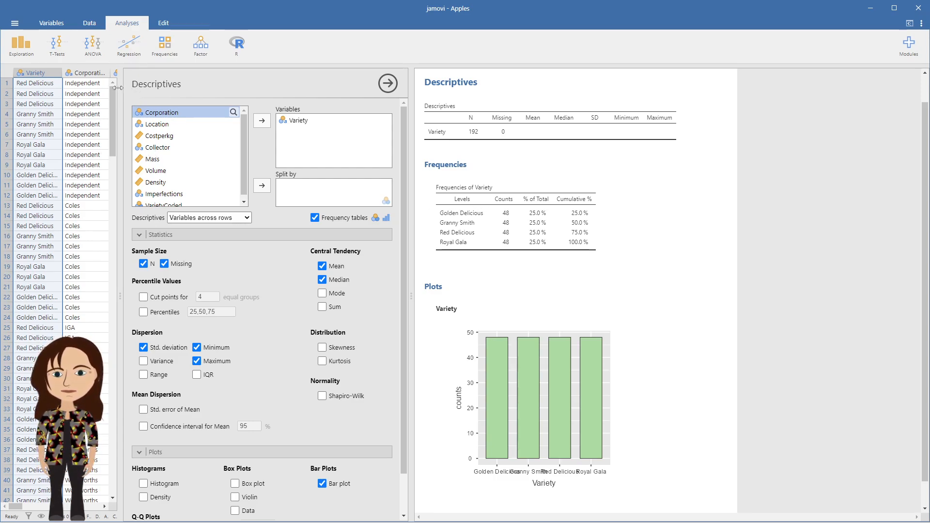
Widen the spreadsheet pane and split the analysis by Location.
{"action": "left_click_drag", "start_coordinate": [119, 88], "coordinate": [198, 92]}
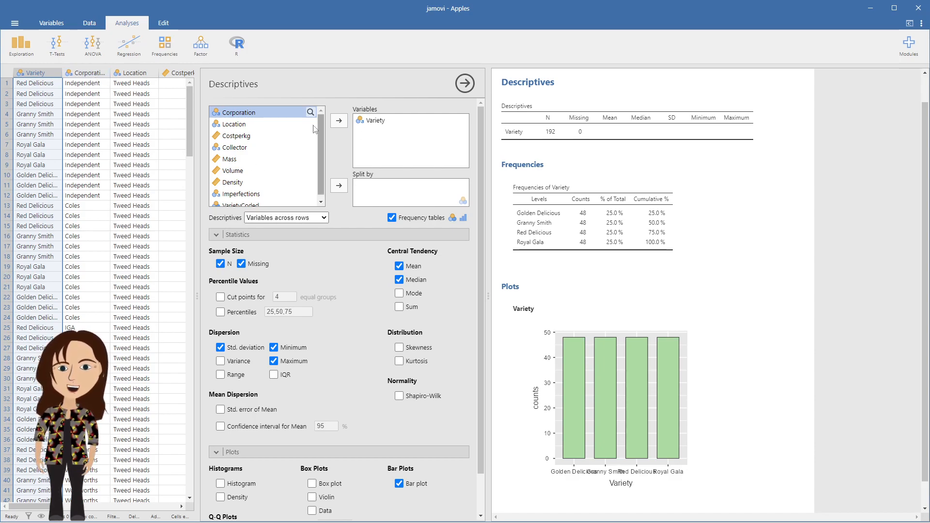
{"action": "left_click", "coordinate": [238, 125]}
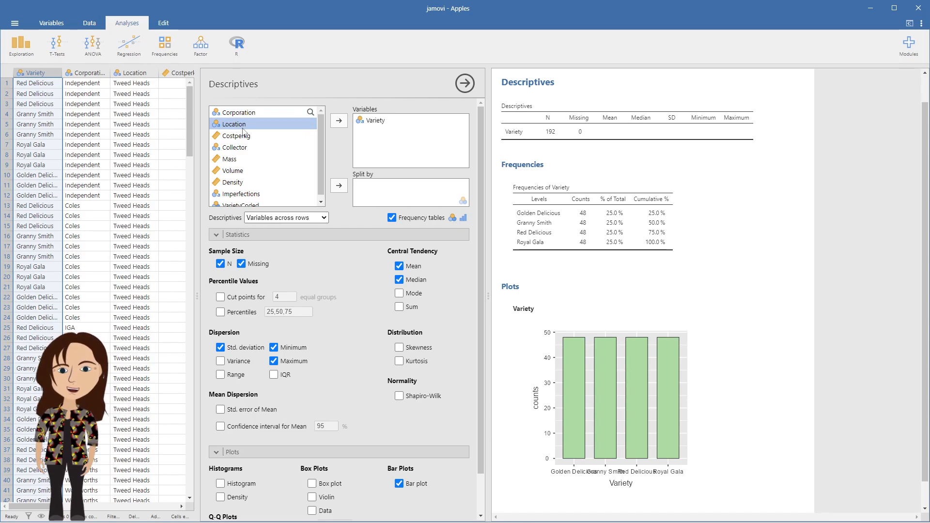
{"action": "left_click", "coordinate": [341, 187]}
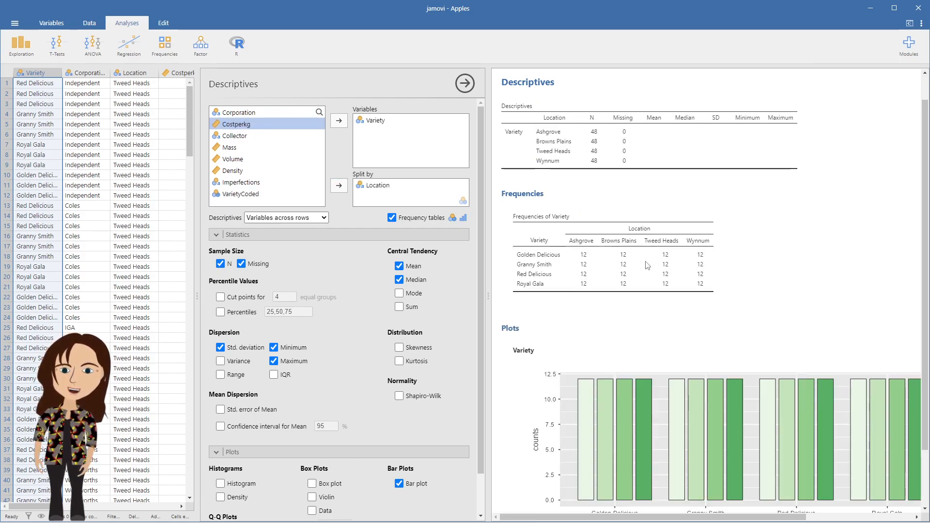
Inspect the split bar plot's legend, then remove Location from Split by.
{"action": "scroll", "coordinate": [695, 311], "scroll_direction": "down", "scroll_amount": 2}
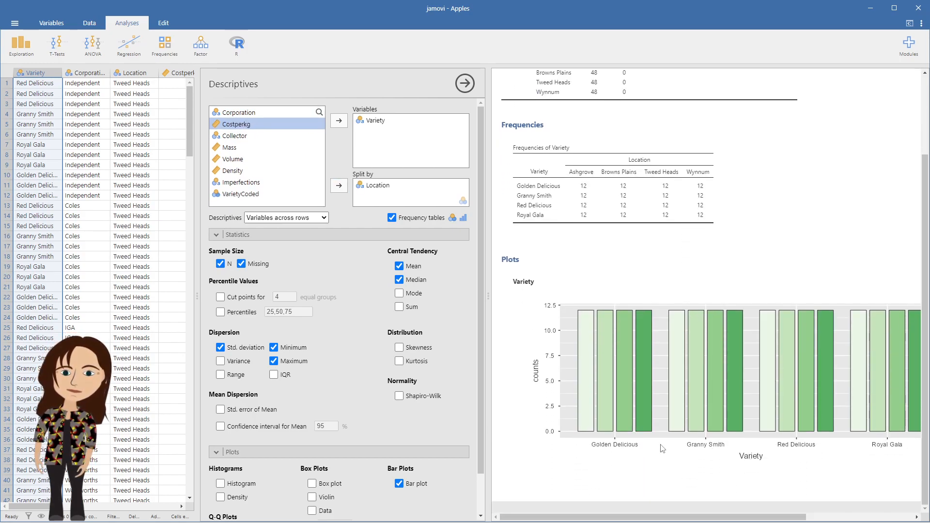
{"action": "left_click_drag", "start_coordinate": [717, 517], "coordinate": [790, 517]}
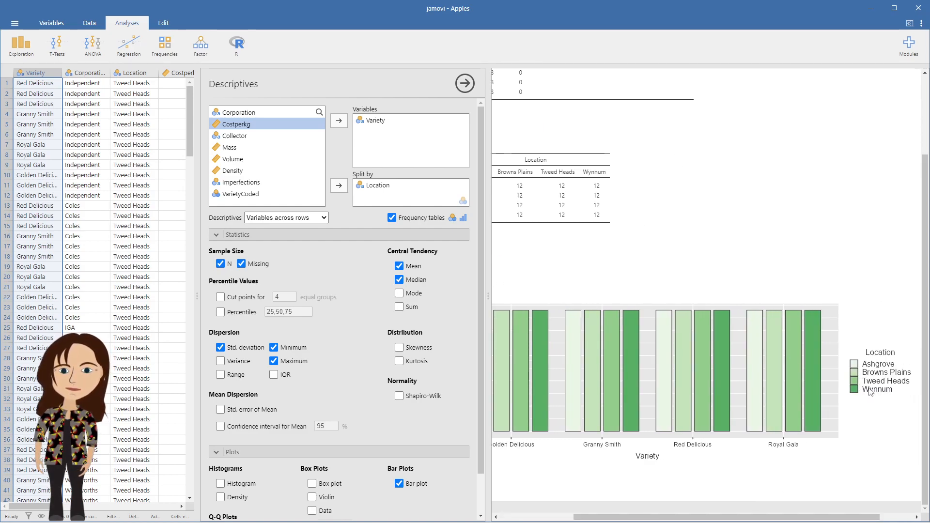
{"action": "left_click", "coordinate": [378, 185]}
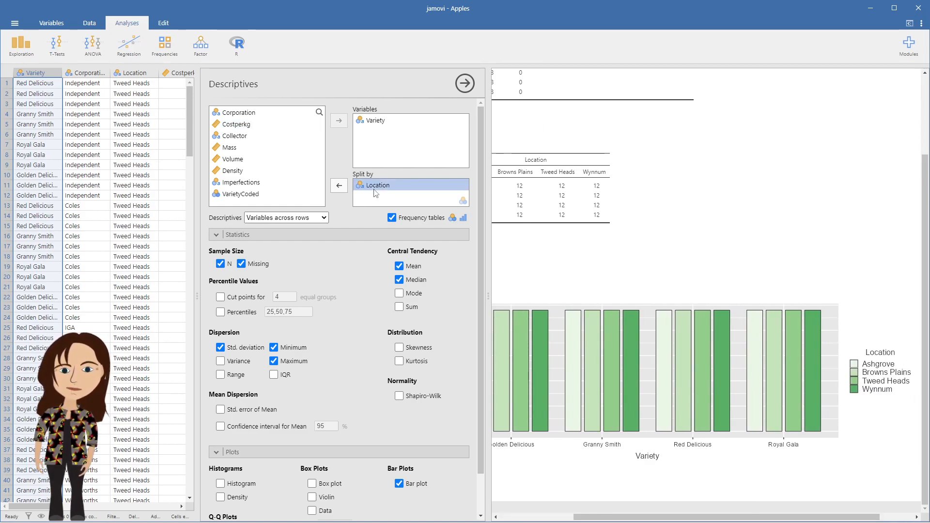
{"action": "left_click", "coordinate": [337, 186]}
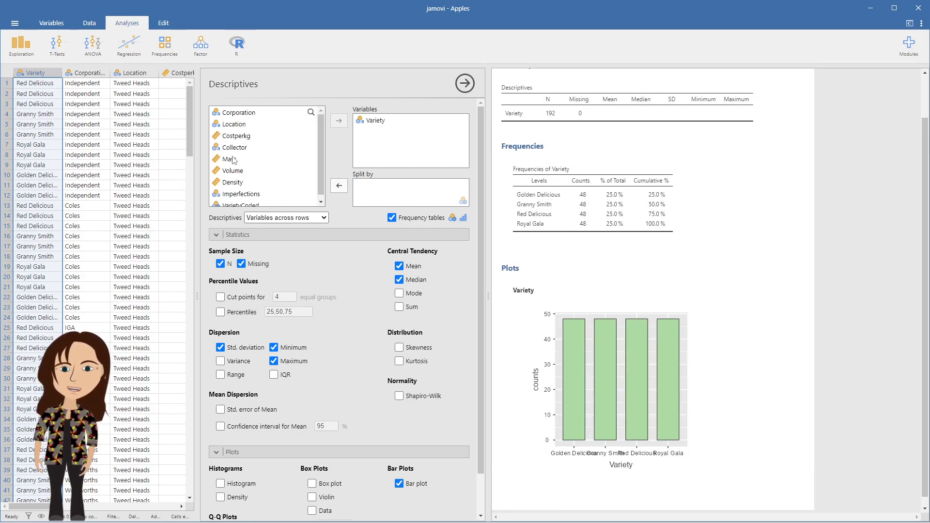
Split the analysis by Corporation and inspect the bar plot legend.
{"action": "left_click", "coordinate": [240, 113]}
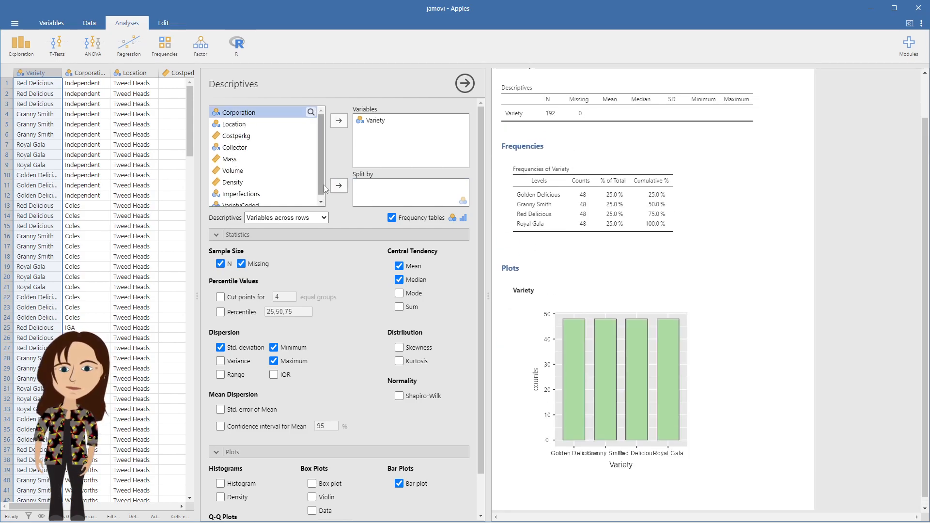
{"action": "left_click", "coordinate": [339, 185]}
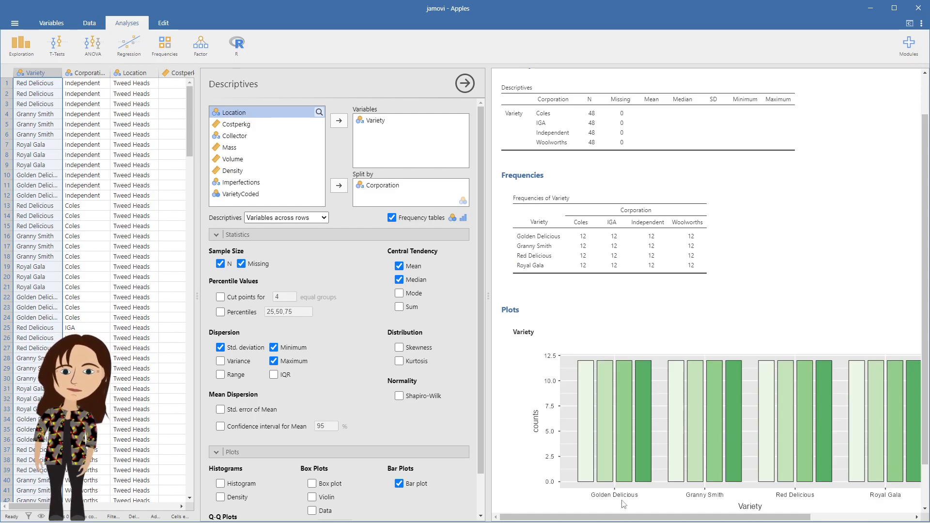
{"action": "left_click_drag", "start_coordinate": [625, 516], "coordinate": [709, 517]}
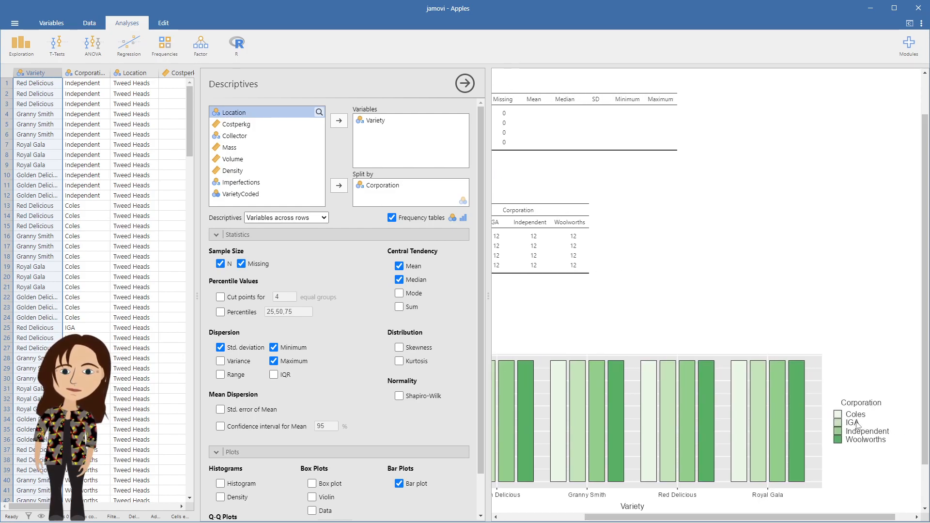
{"action": "left_click_drag", "start_coordinate": [732, 518], "coordinate": [646, 512]}
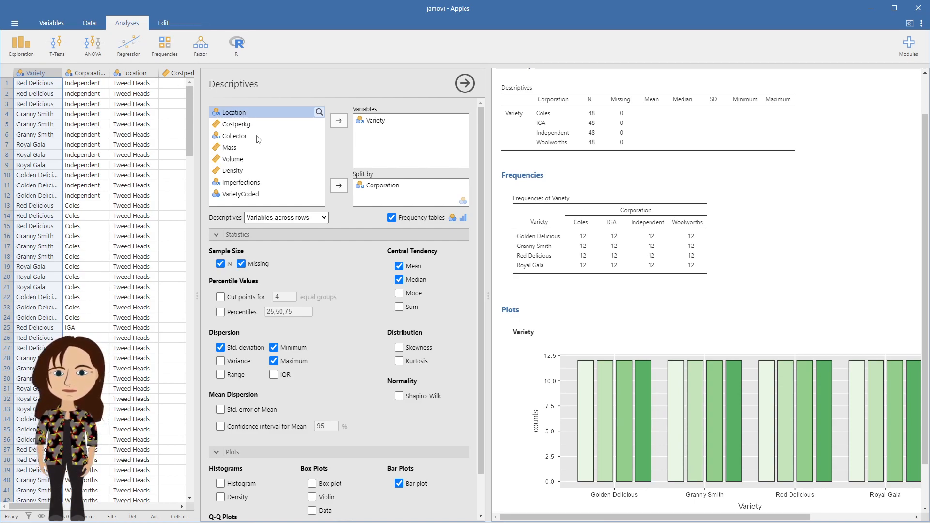
Add Location as a second Split by variable alongside Corporation and review the combined frequency table and bar plots.
{"action": "left_click", "coordinate": [337, 186]}
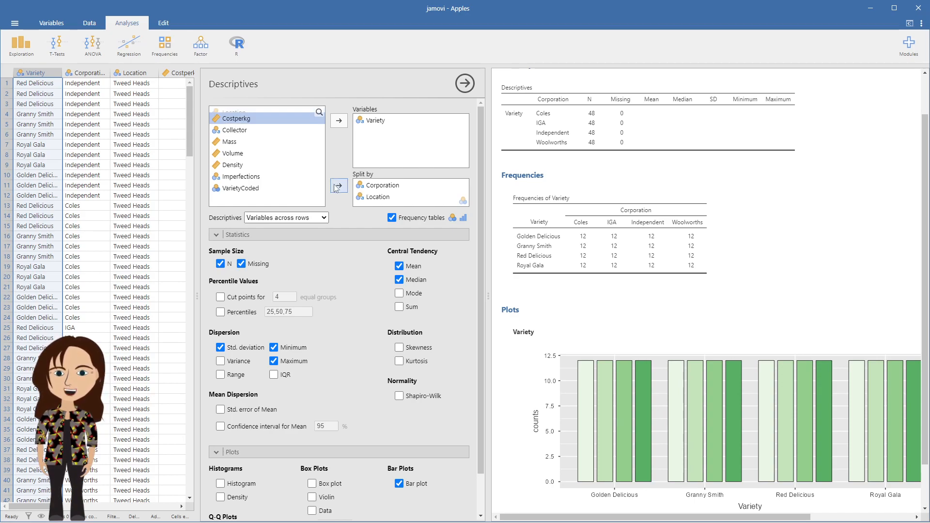
{"action": "scroll", "coordinate": [646, 278], "scroll_direction": "down", "scroll_amount": 2}
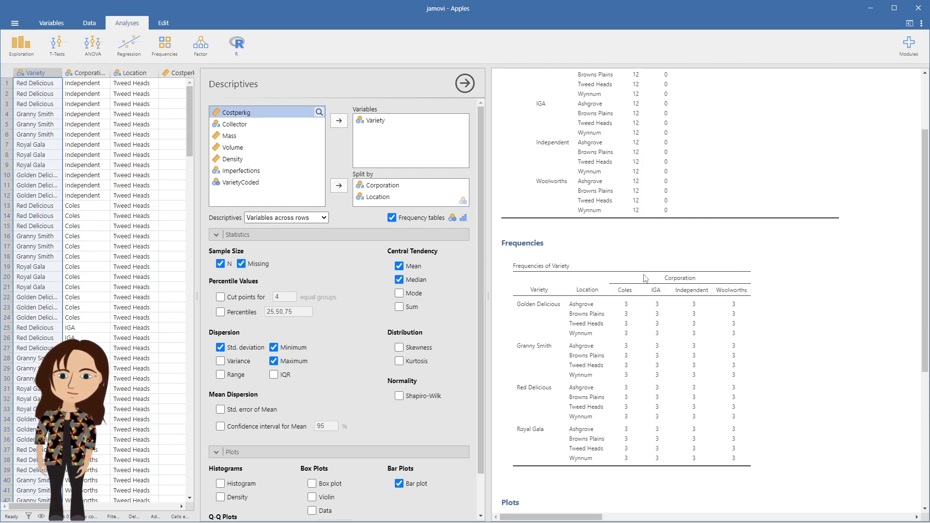
{"action": "scroll", "coordinate": [645, 277], "scroll_direction": "down", "scroll_amount": 5}
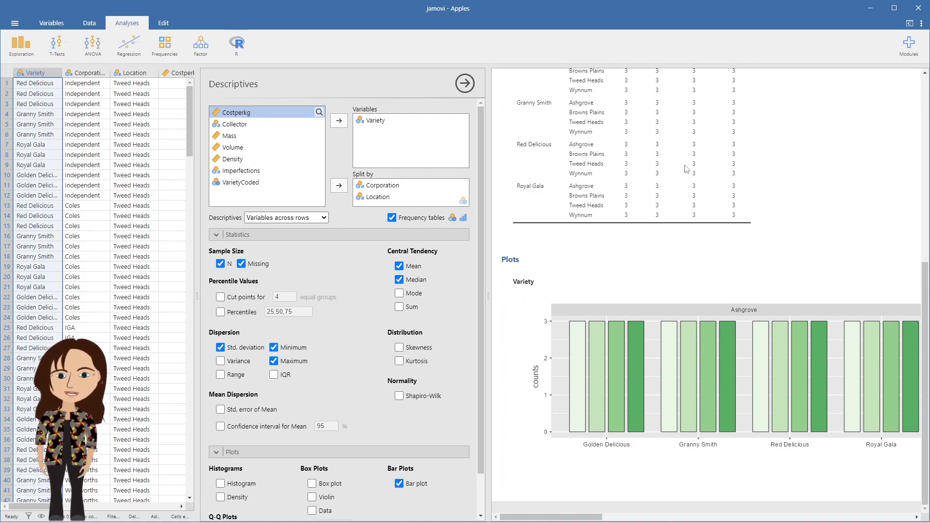
{"action": "scroll", "coordinate": [687, 169], "scroll_direction": "up", "scroll_amount": 2}
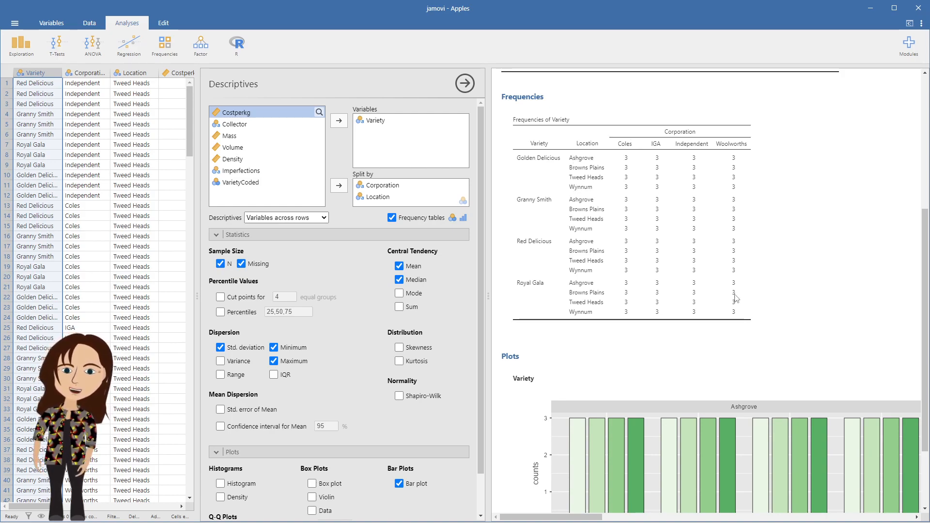
{"action": "mouse_move", "coordinate": [581, 517]}
{"action": "left_mouse_down"}
{"action": "mouse_move", "coordinate": [670, 514]}
{"action": "mouse_move", "coordinate": [581, 502]}
{"action": "left_mouse_up"}
Remove both Corporation and Location from Split by.
{"action": "left_click", "coordinate": [388, 188]}
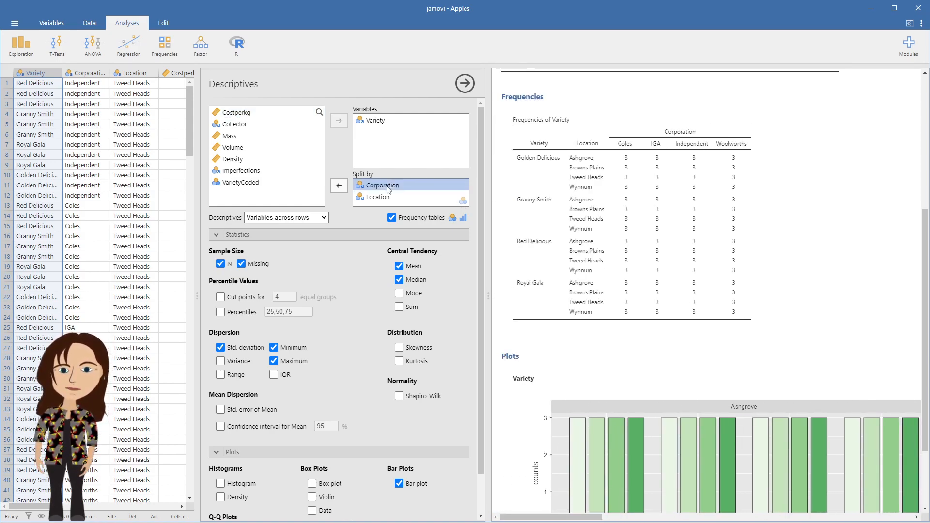
{"action": "left_click", "coordinate": [339, 186]}
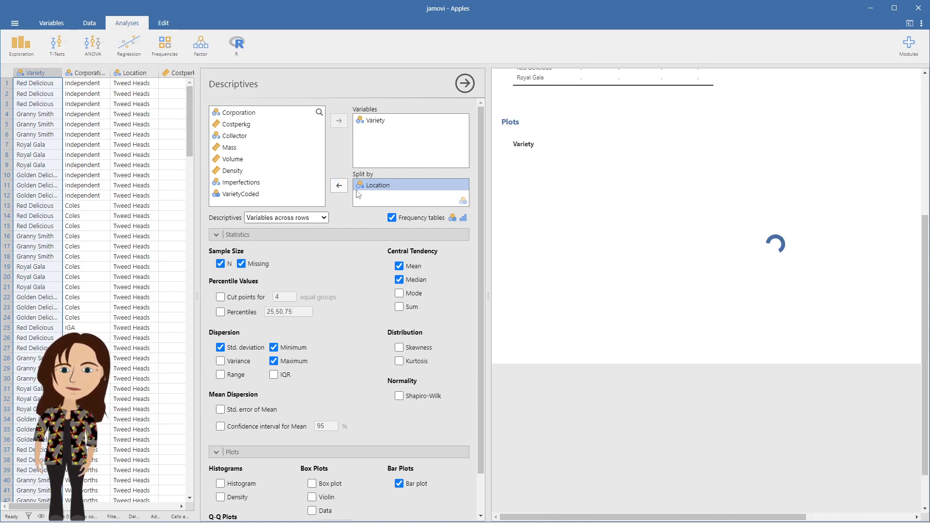
{"action": "left_click", "coordinate": [339, 186]}
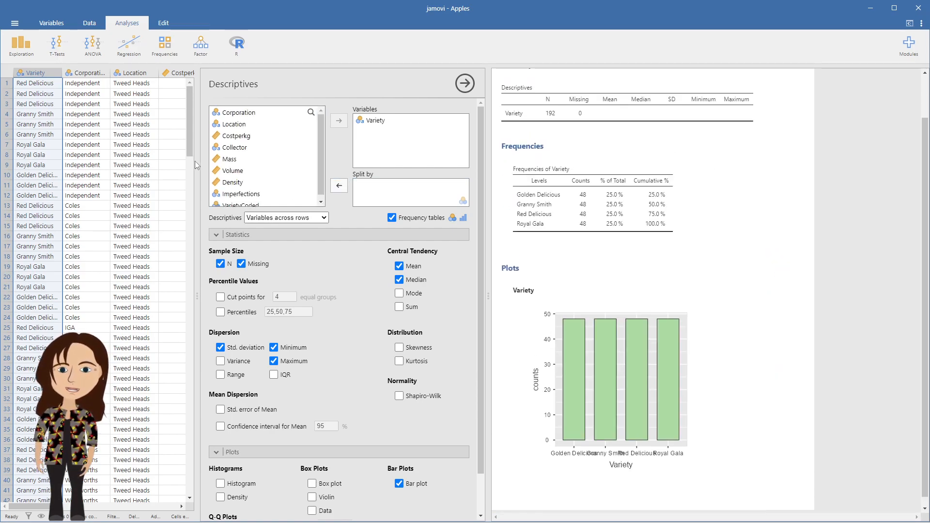
Resize the spreadsheet and results panes to show more of the data columns.
{"action": "left_click_drag", "start_coordinate": [195, 161], "coordinate": [449, 188]}
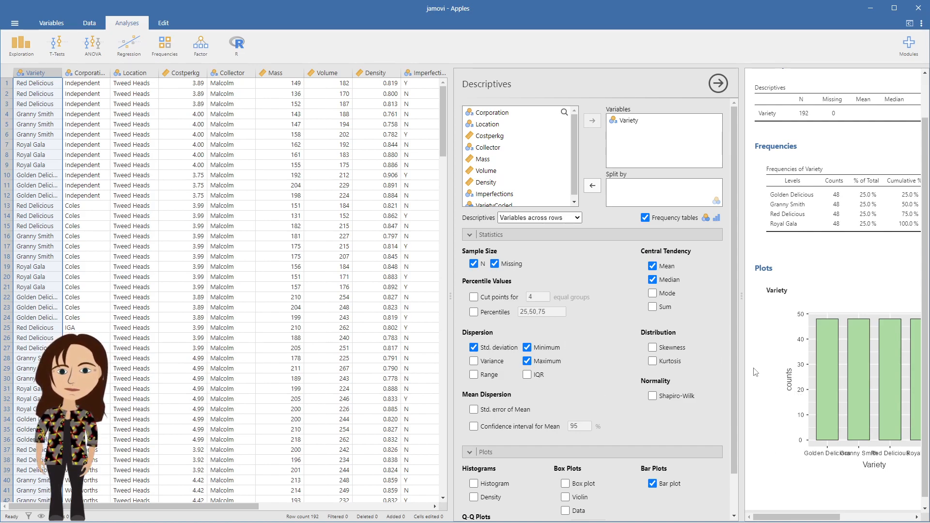
{"action": "left_click_drag", "start_coordinate": [746, 375], "coordinate": [625, 402]}
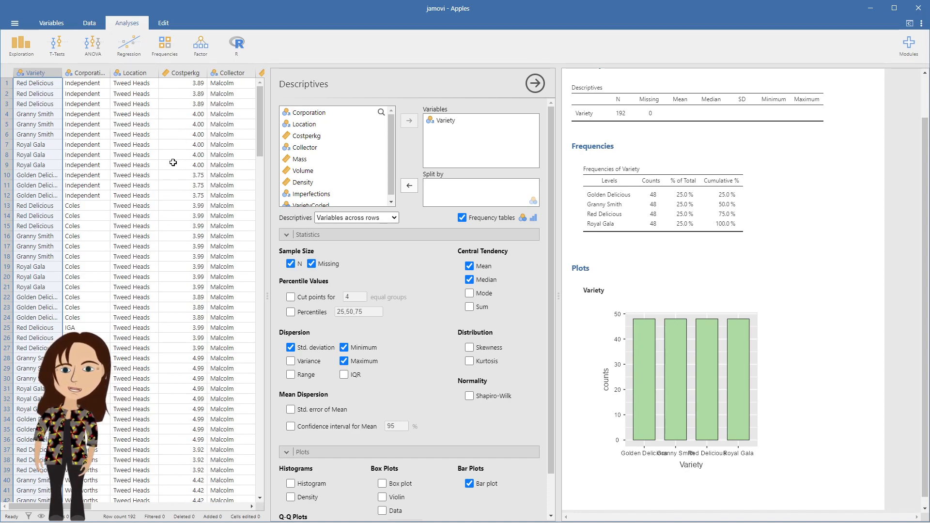
Replace Variety with Costperkg in the analysis variables.
{"action": "left_click", "coordinate": [193, 73]}
{"action": "left_click", "coordinate": [437, 123]}
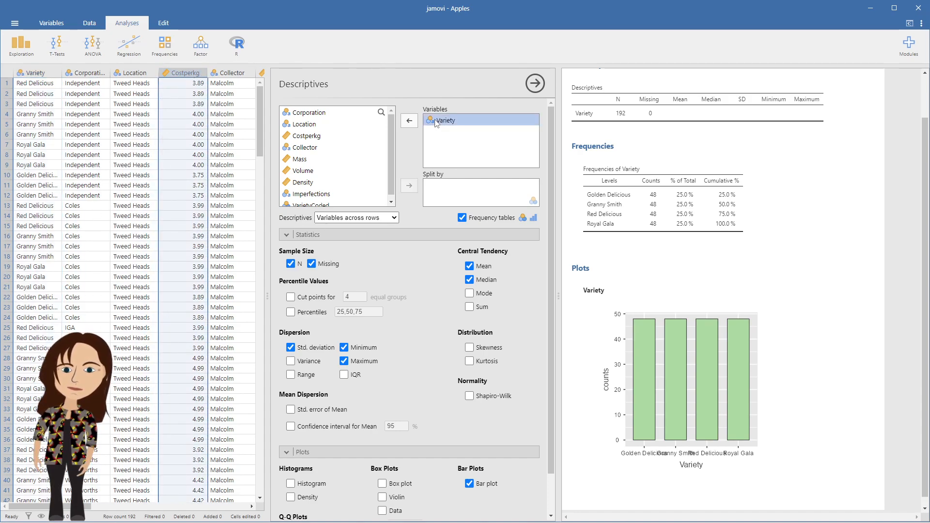
{"action": "left_click", "coordinate": [409, 121]}
{"action": "left_click", "coordinate": [306, 148]}
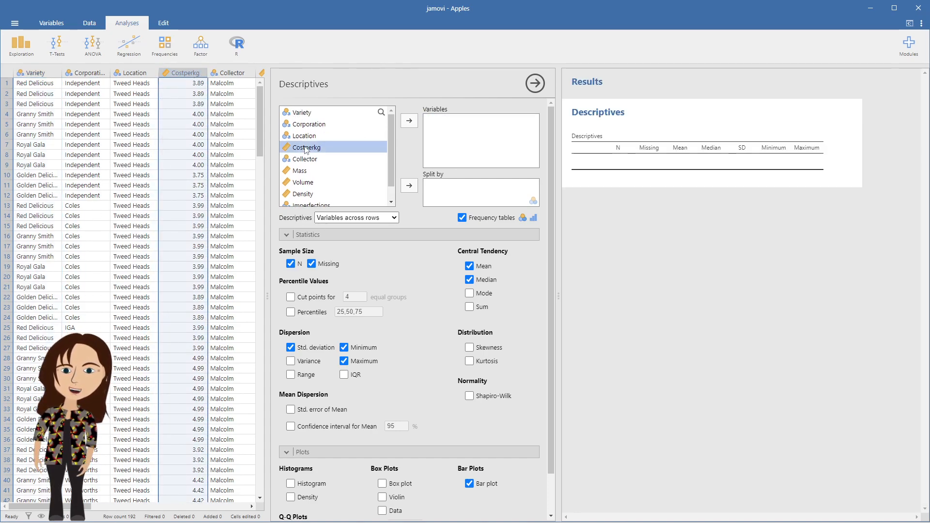
{"action": "left_click", "coordinate": [409, 122]}
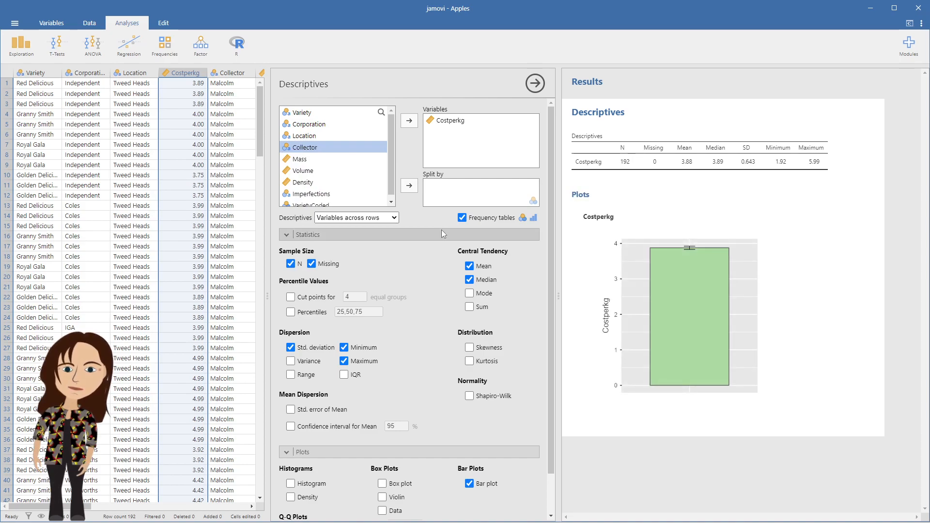
Turn off the bar plot and enable percentile cut points for 4 equal groups.
{"action": "left_click", "coordinate": [470, 483]}
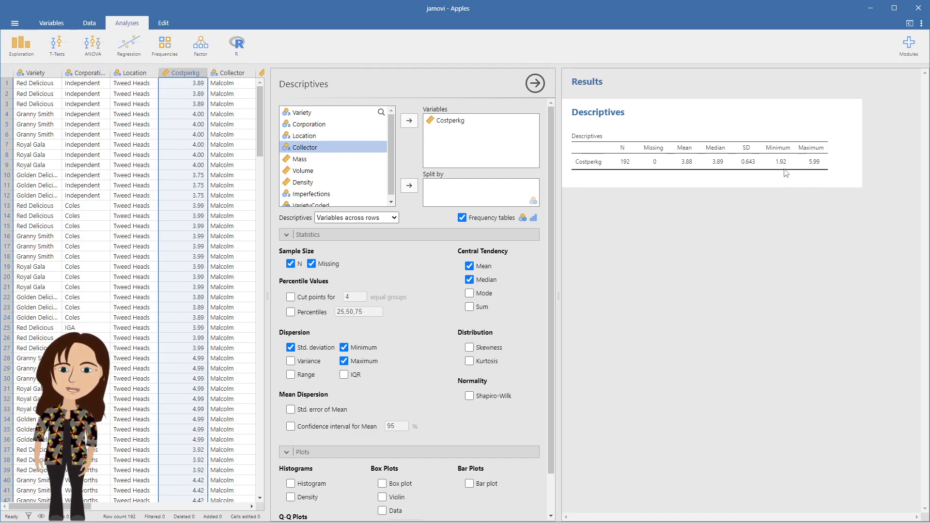
{"action": "left_click", "coordinate": [291, 297]}
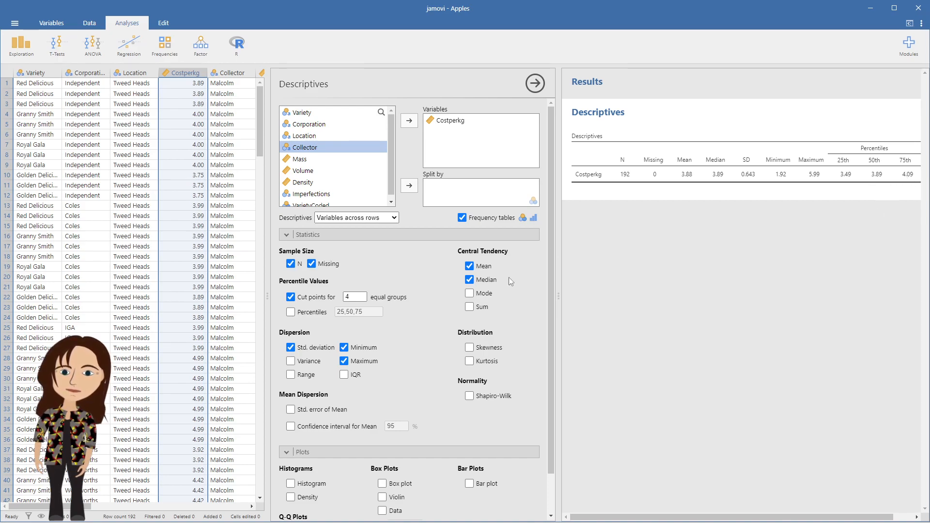
Turn on a histogram plot for Costperkg.
{"action": "scroll", "coordinate": [397, 308], "scroll_direction": "down", "scroll_amount": 1}
{"action": "left_click", "coordinate": [291, 440]}
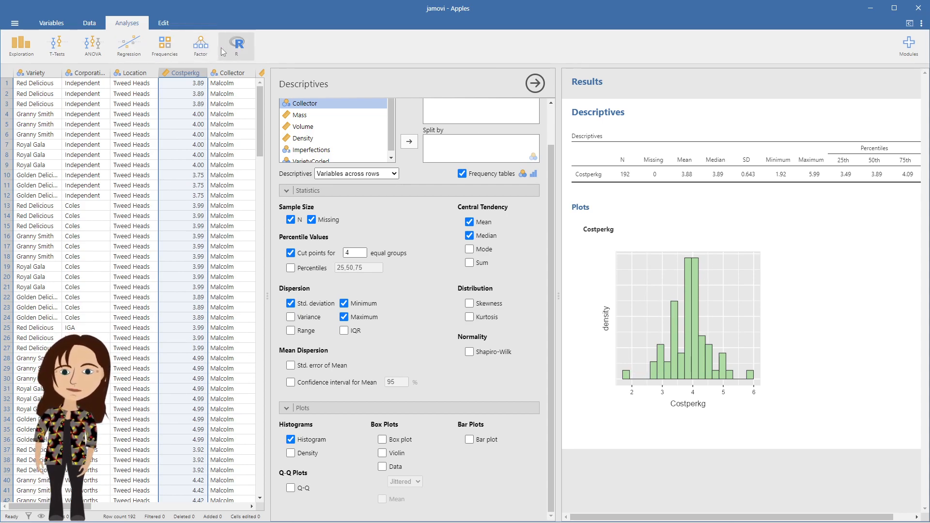
Add an Rj Editor analysis, then reopen the Descriptives analysis options.
{"action": "left_click", "coordinate": [237, 46]}
{"action": "left_click", "coordinate": [245, 86]}
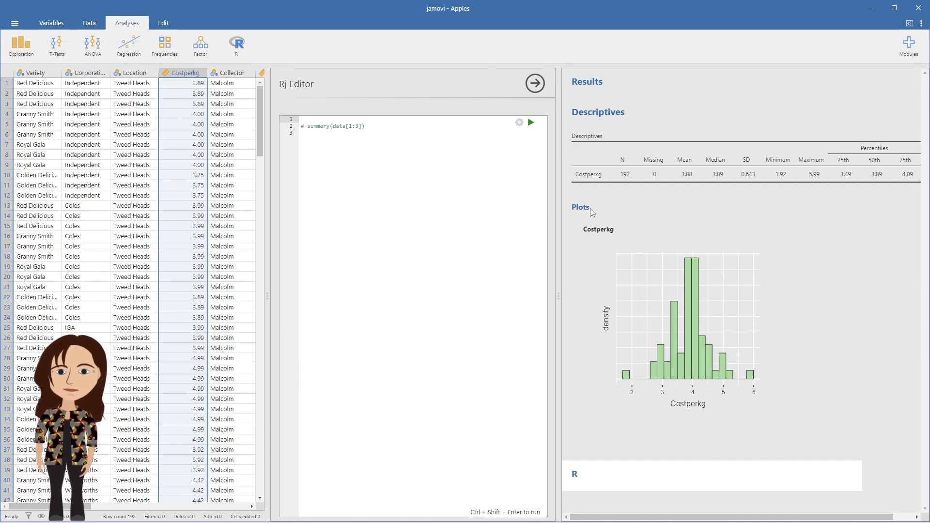
{"action": "left_click", "coordinate": [603, 278]}
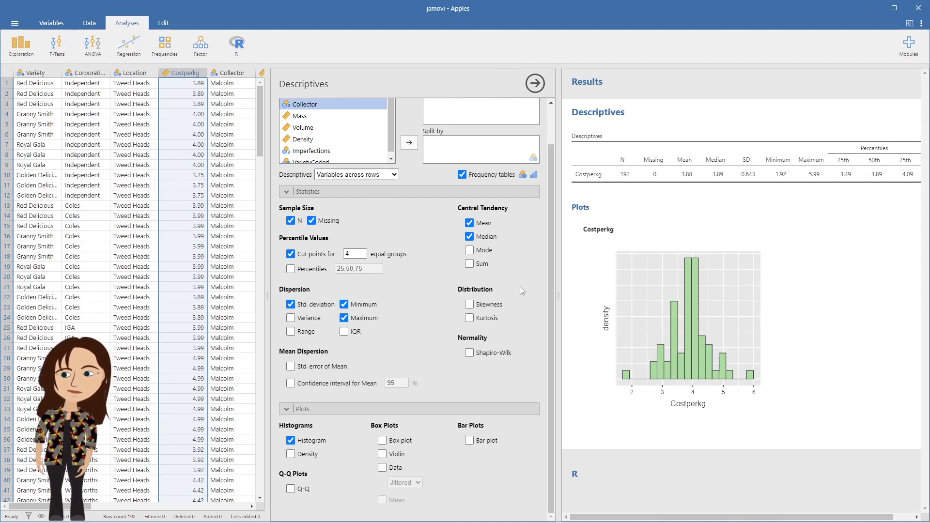
Narrow the spreadsheet pane to widen the options and results panes.
{"action": "left_click_drag", "start_coordinate": [556, 289], "coordinate": [480, 280]}
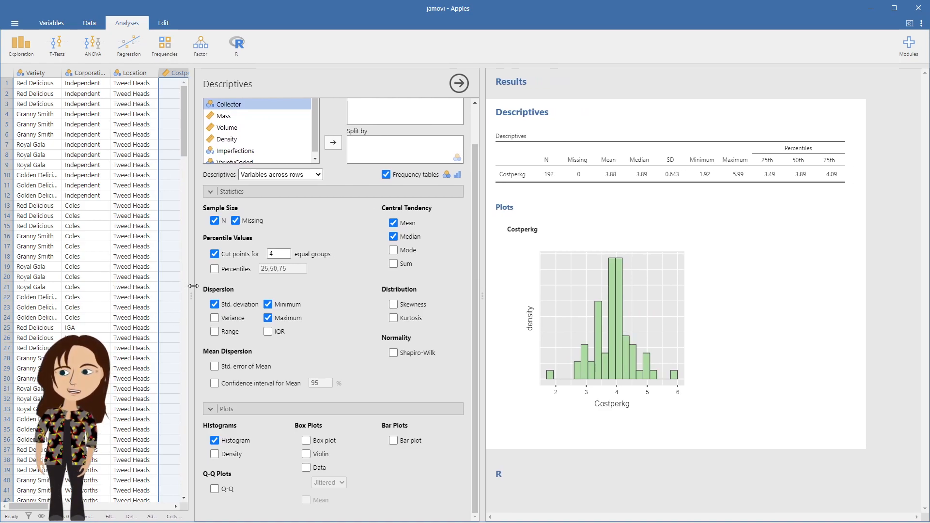
{"action": "left_click_drag", "start_coordinate": [193, 293], "coordinate": [86, 291]}
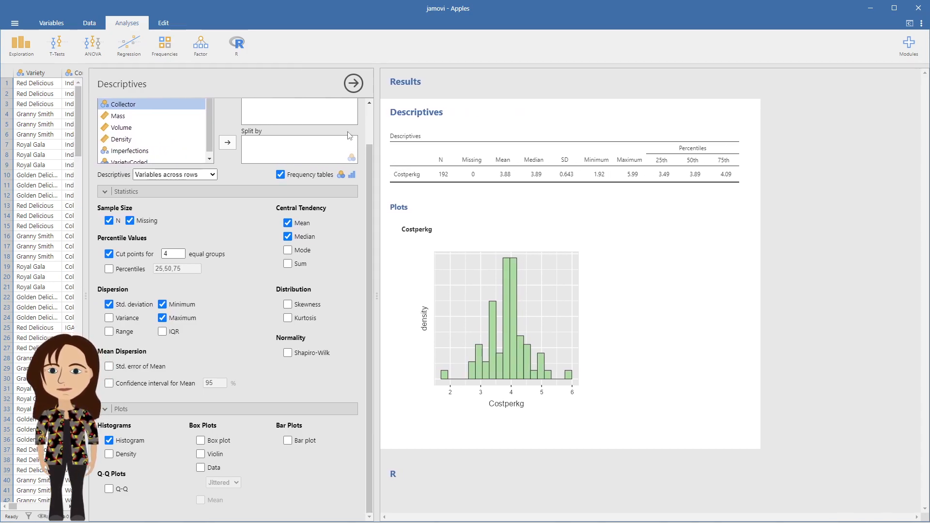
Remove Costperkg from the analysis variables and move it back in.
{"action": "scroll", "coordinate": [332, 135], "scroll_direction": "up", "scroll_amount": 1}
{"action": "left_click", "coordinate": [282, 122]}
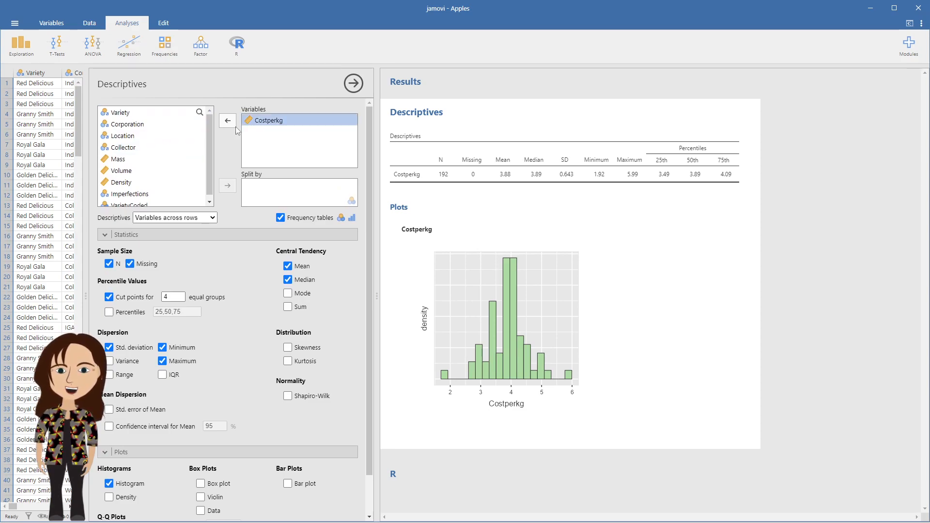
{"action": "left_click", "coordinate": [230, 123]}
{"action": "left_click", "coordinate": [116, 172]}
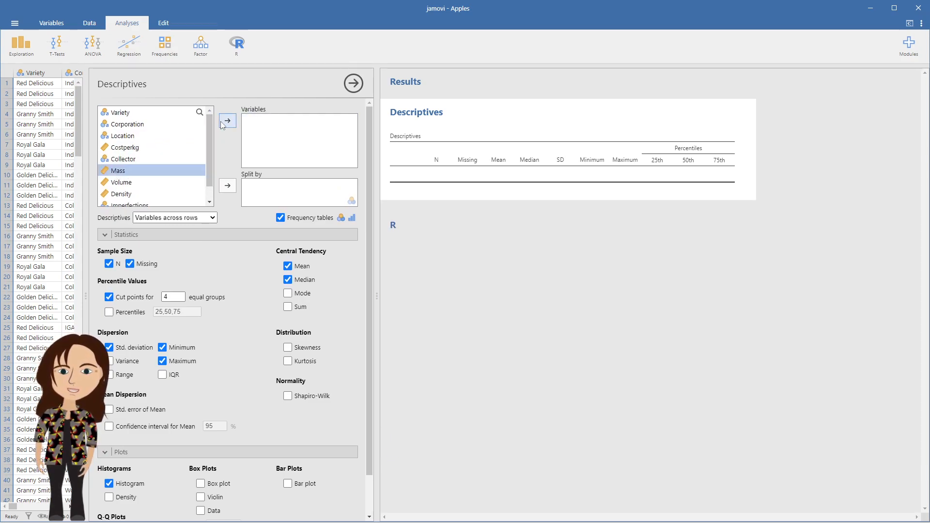
{"action": "left_click", "coordinate": [123, 160]}
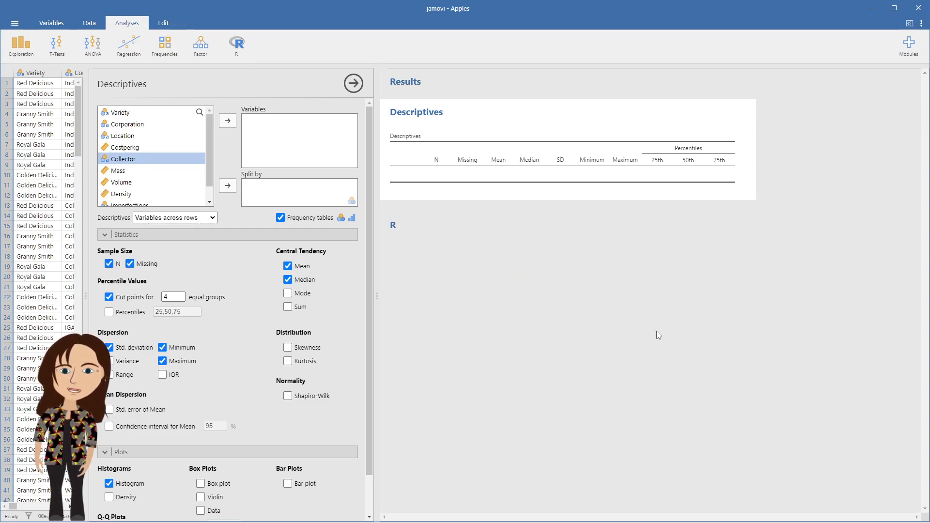
{"action": "left_click", "coordinate": [125, 148]}
{"action": "left_click", "coordinate": [227, 121]}
Add the note 'Typing something in here' below the Costperkg histogram in the results.
{"action": "left_click", "coordinate": [409, 429]}
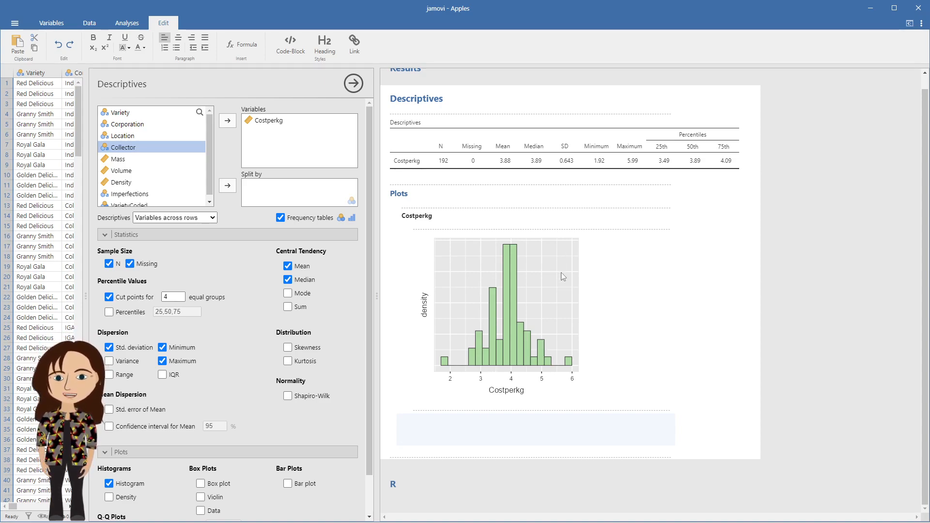
{"action": "type", "text": "pein"}
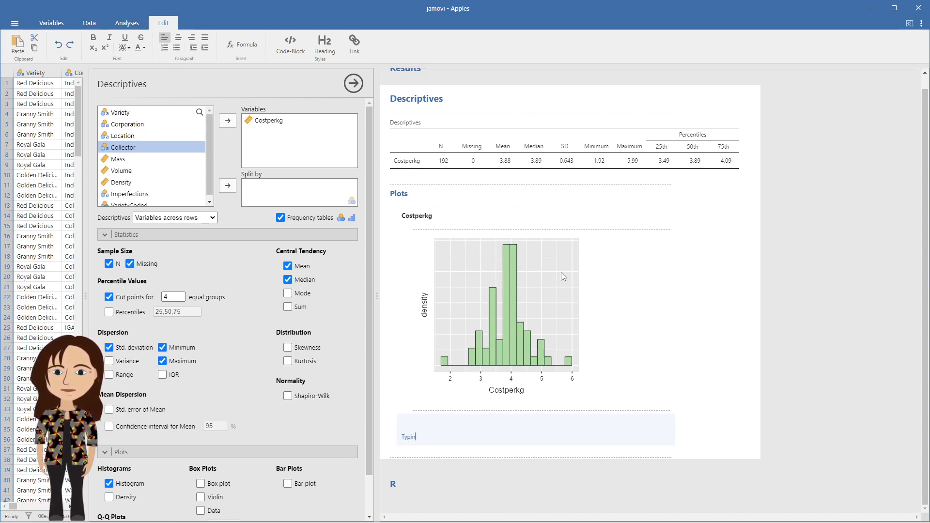
{"action": "type", "text": " something in here"}
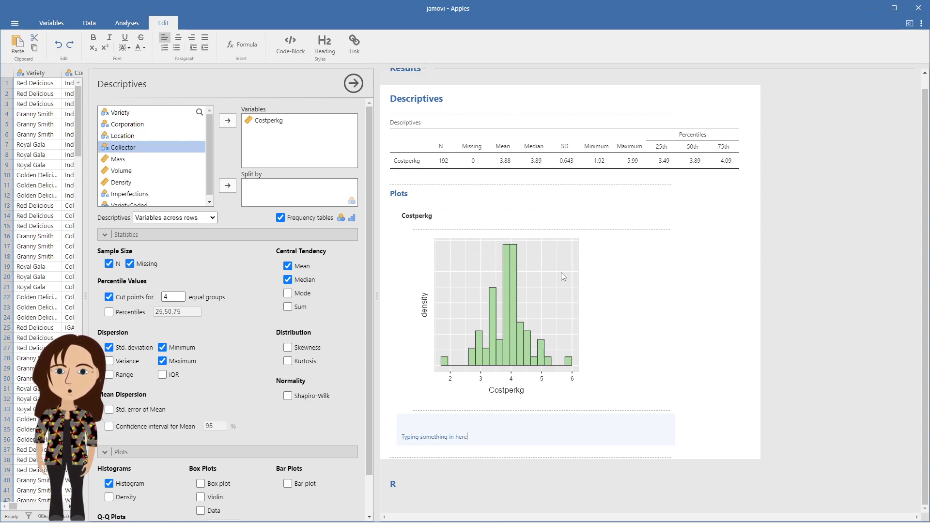
{"action": "key", "text": "Return"}
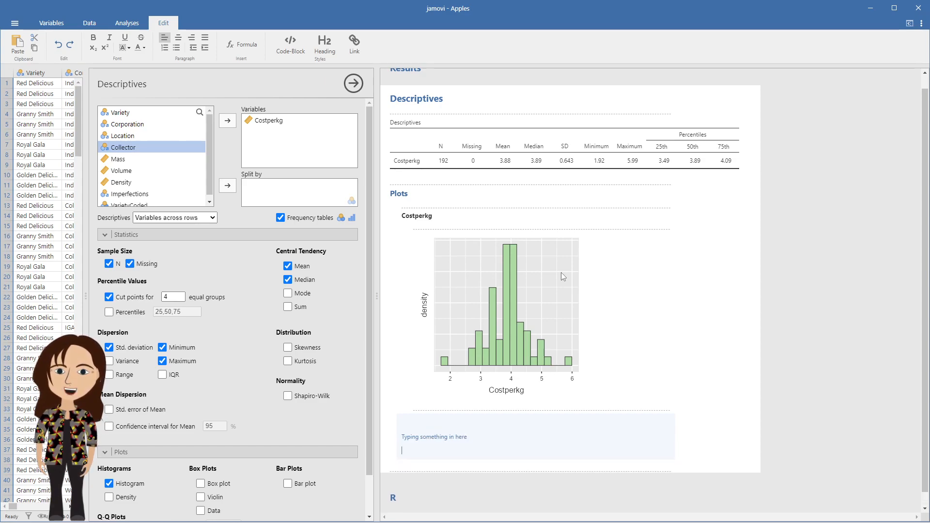
Insert a new Descriptives analysis after the R section.
{"action": "left_click", "coordinate": [433, 487]}
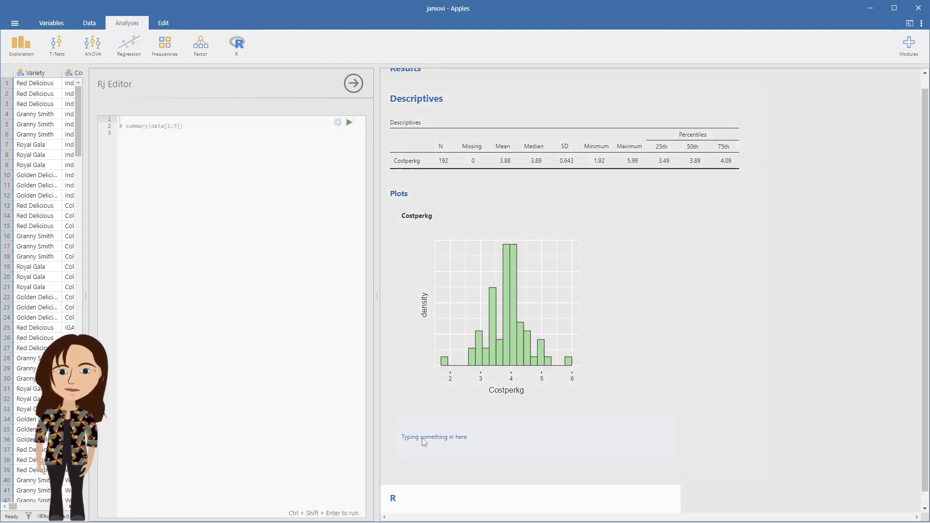
{"action": "left_click", "coordinate": [418, 489]}
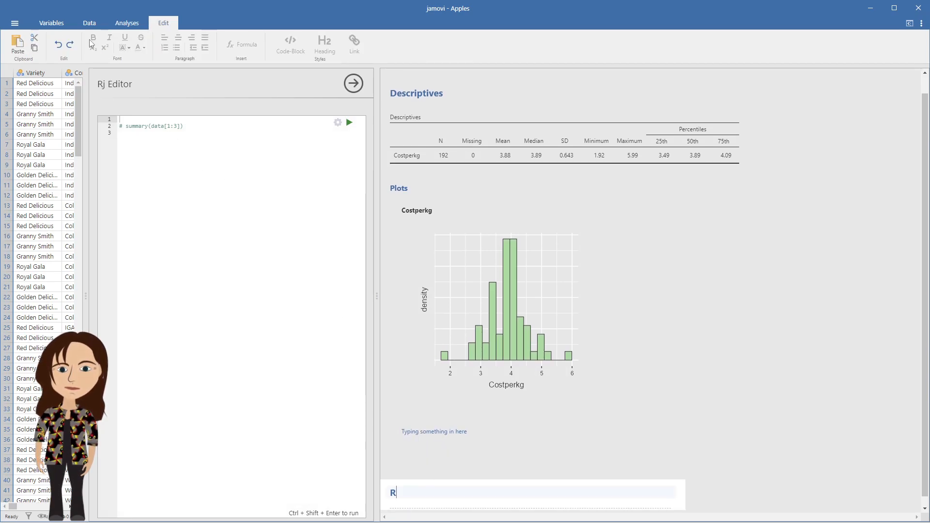
{"action": "left_click", "coordinate": [126, 22]}
{"action": "left_click", "coordinate": [31, 46]}
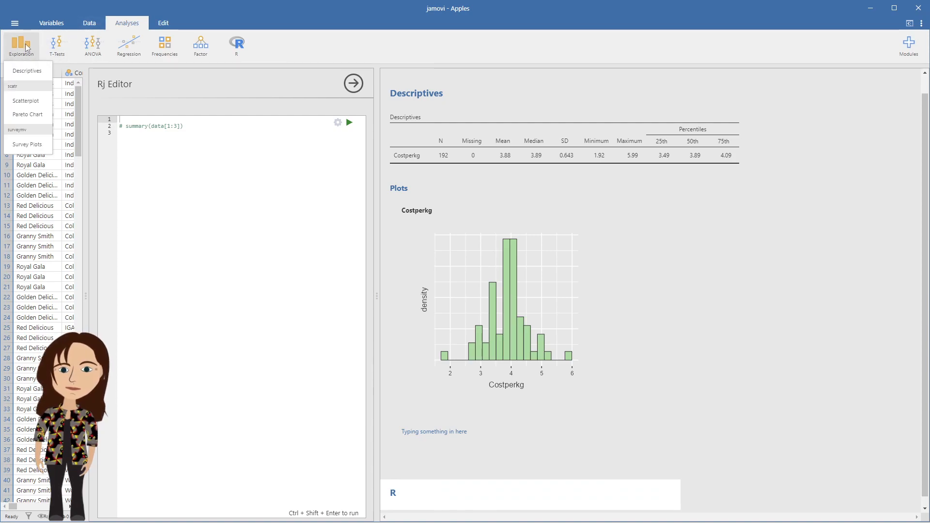
{"action": "left_click", "coordinate": [35, 75]}
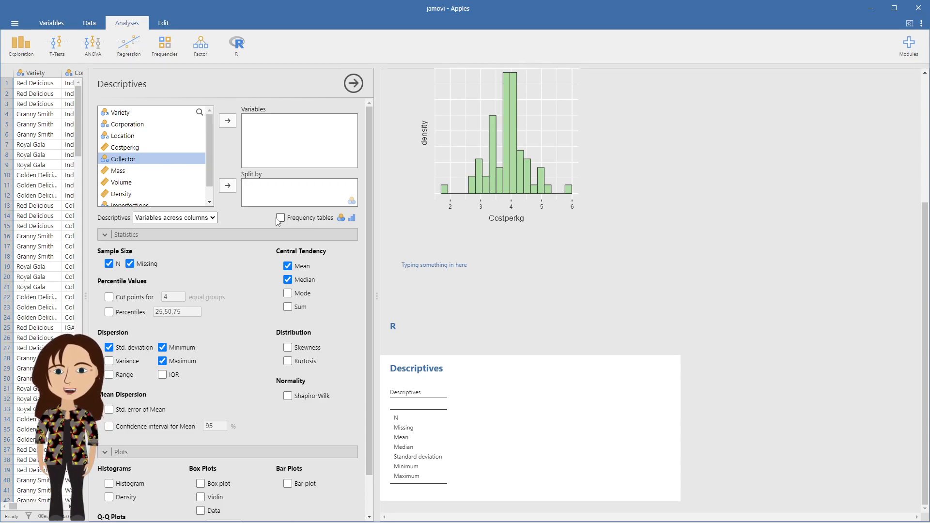
Add Mass to the new analysis's variables and turn on its histogram.
{"action": "left_click", "coordinate": [123, 173]}
{"action": "left_click", "coordinate": [228, 120]}
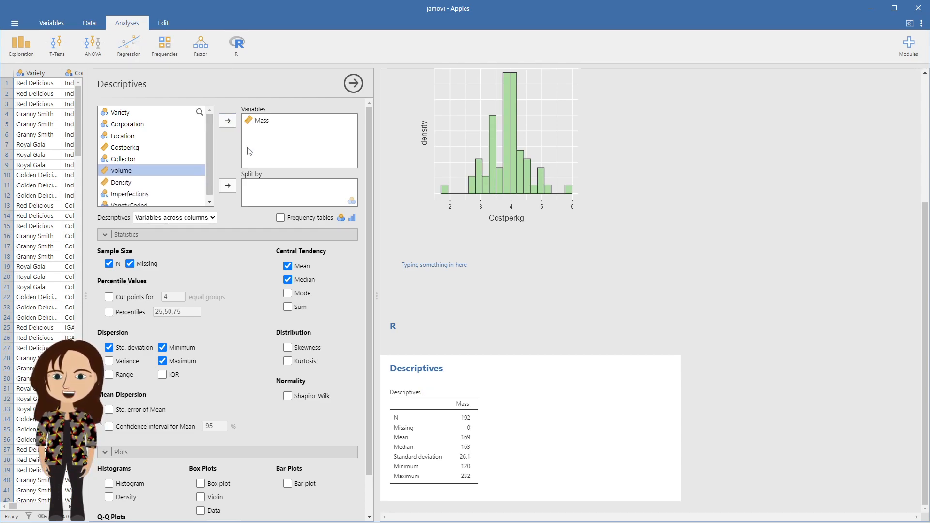
{"action": "left_click", "coordinate": [109, 483]}
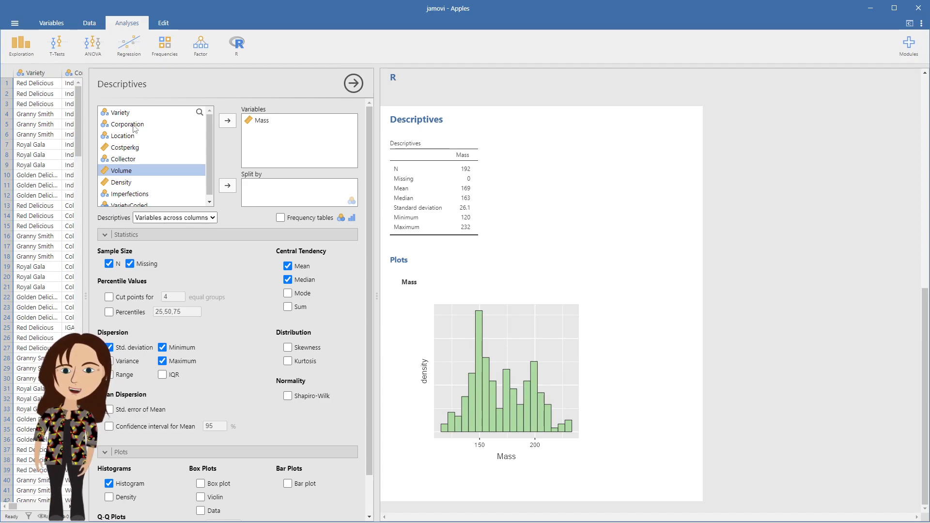
Split the Mass analysis by Variety and review the split histograms.
{"action": "left_click", "coordinate": [122, 116]}
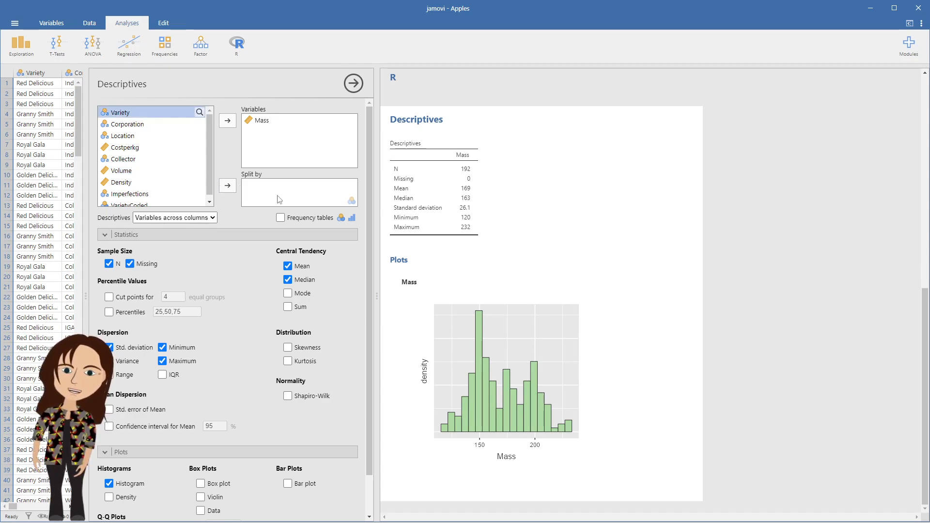
{"action": "left_click", "coordinate": [227, 185]}
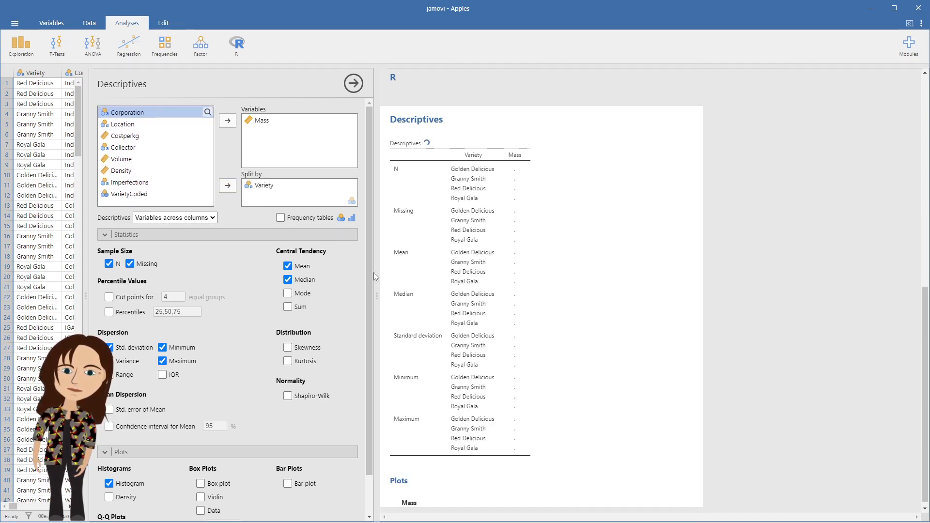
{"action": "scroll", "coordinate": [484, 291], "scroll_direction": "down", "scroll_amount": 5}
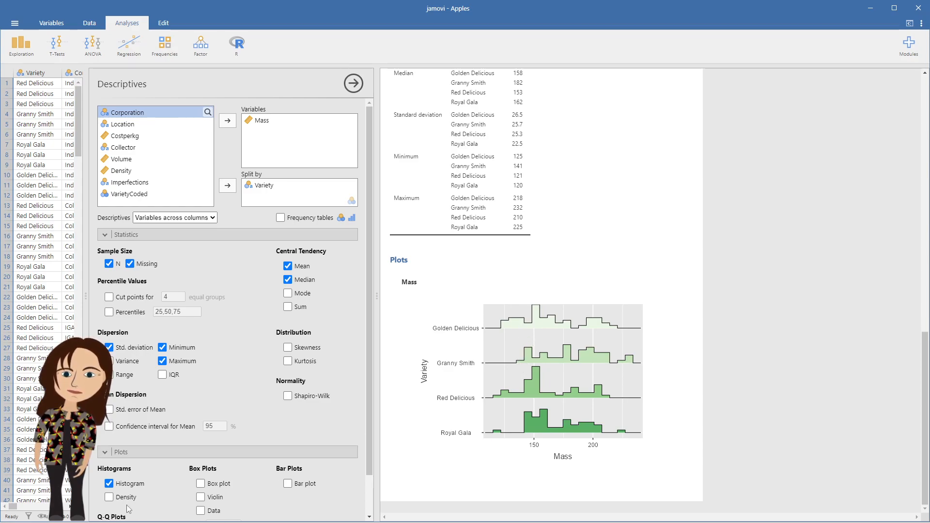
Try a density overlay on the Mass histograms, then switch it off and add a box plot instead.
{"action": "left_click", "coordinate": [113, 499]}
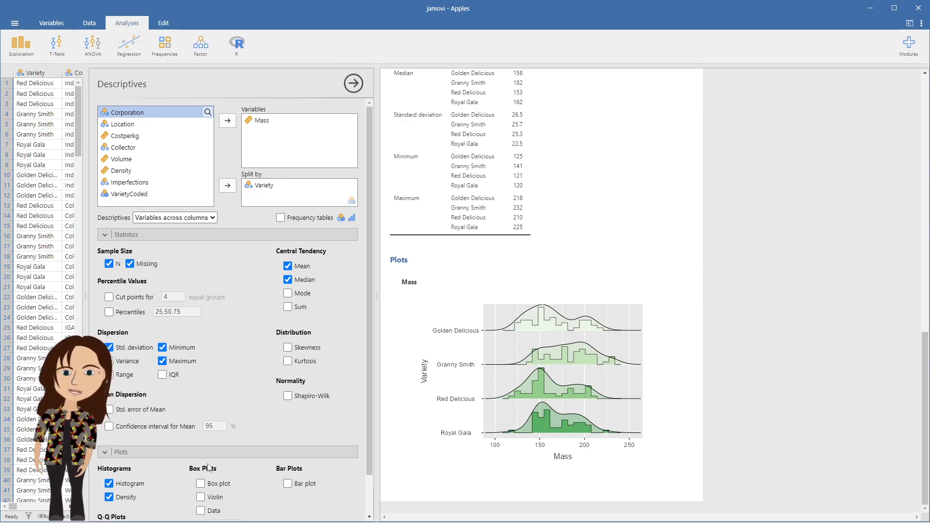
{"action": "left_click", "coordinate": [112, 494]}
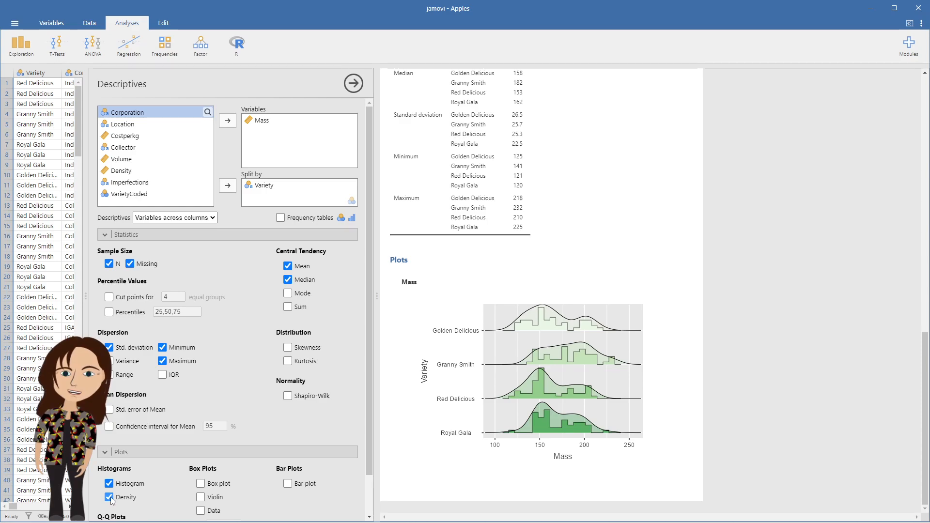
{"action": "left_click", "coordinate": [201, 483]}
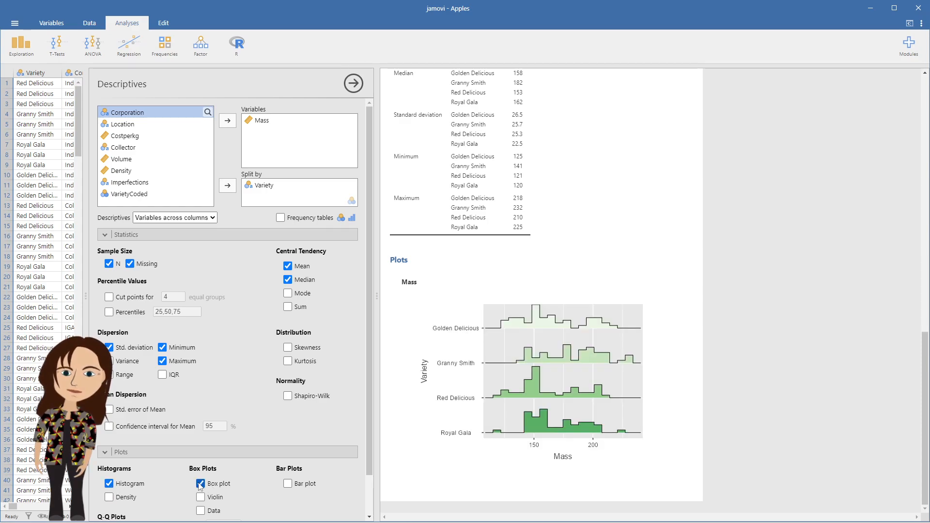
{"action": "scroll", "coordinate": [579, 265], "scroll_direction": "down", "scroll_amount": 4}
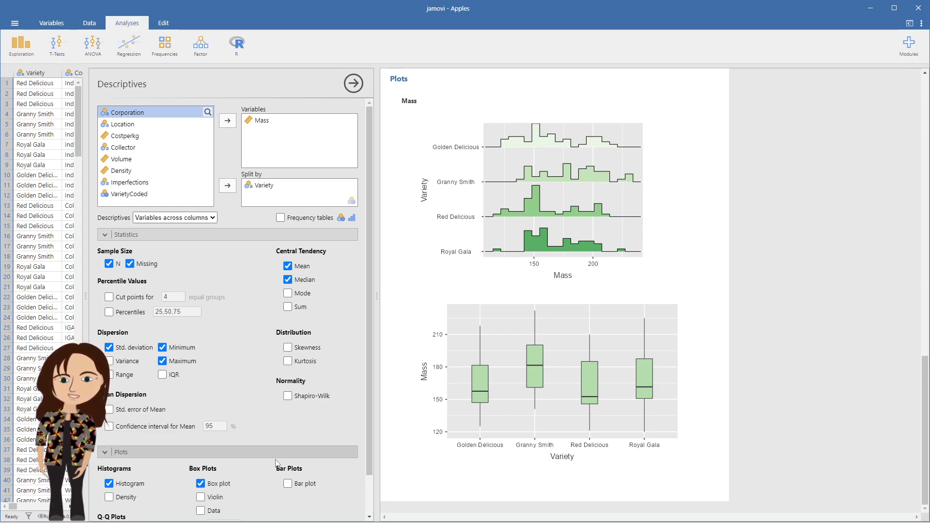
Remove Variety from the split and turn on the 25,50,75 percentiles for Mass.
{"action": "left_click", "coordinate": [256, 186]}
{"action": "left_click", "coordinate": [227, 186]}
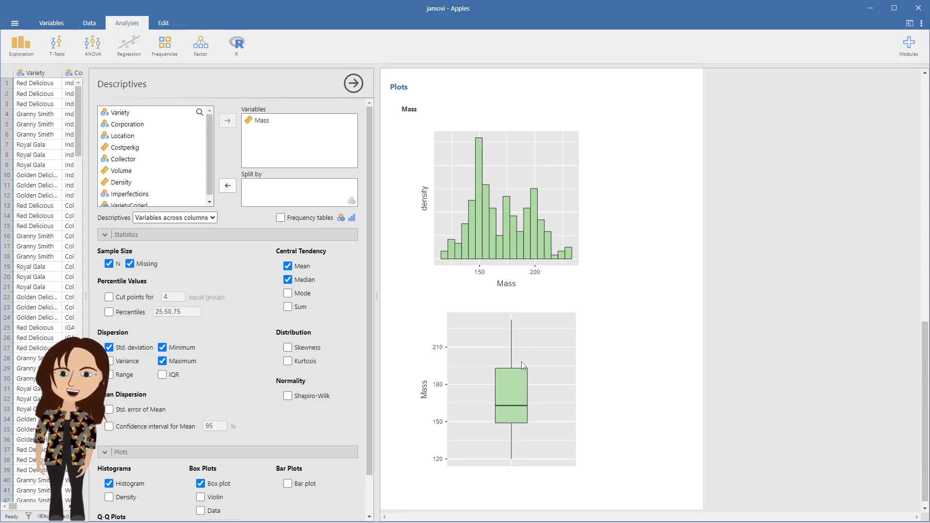
{"action": "left_click", "coordinate": [109, 312]}
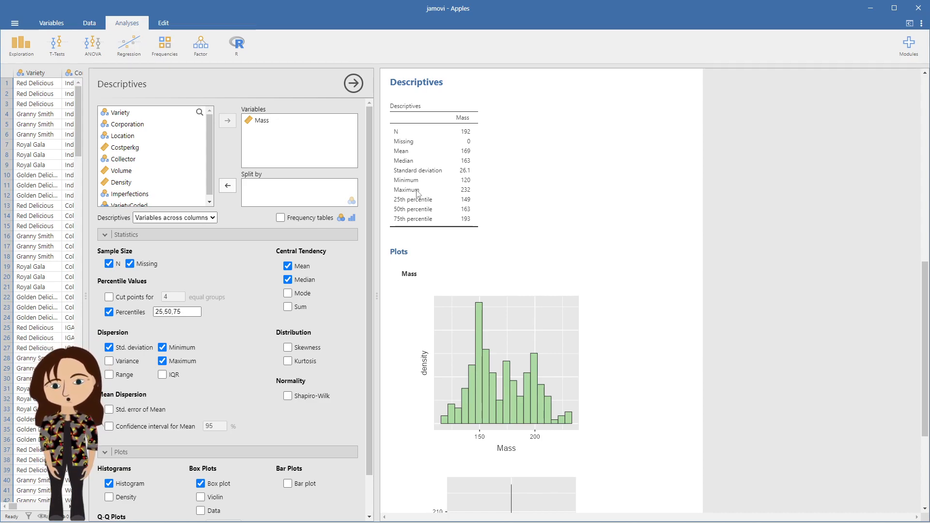
Split the Mass analysis by Variety again.
{"action": "left_click", "coordinate": [119, 114]}
{"action": "left_click", "coordinate": [226, 187]}
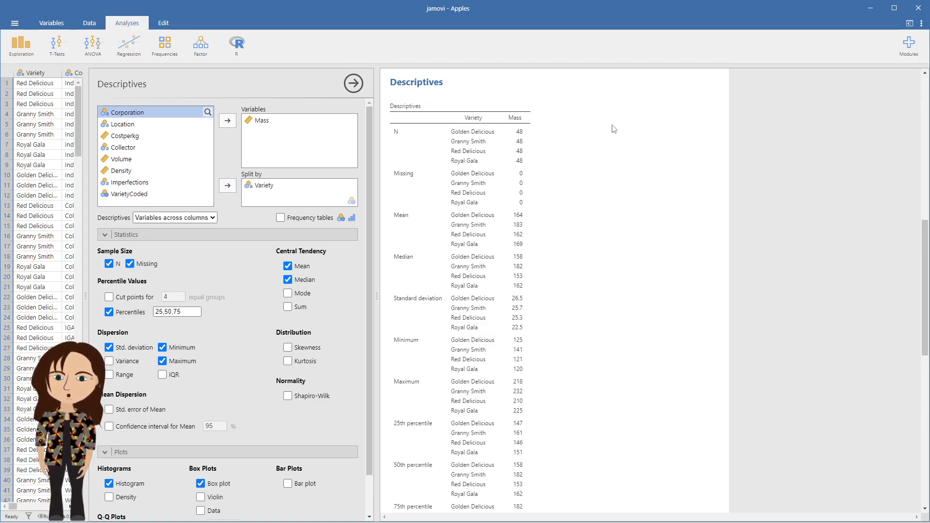
{"action": "scroll", "coordinate": [245, 318], "scroll_direction": "down", "scroll_amount": 1}
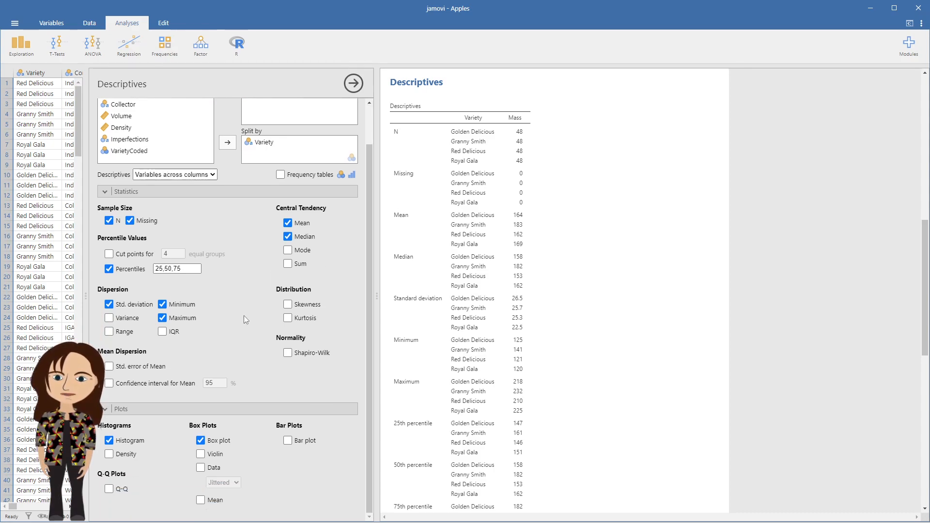
Lay out the Descriptives table with variables across rows.
{"action": "left_click", "coordinate": [281, 175]}
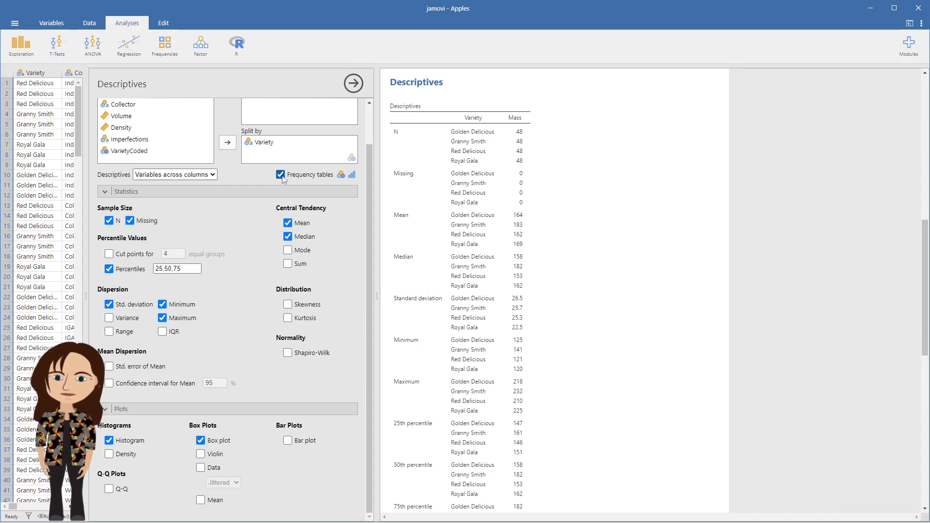
{"action": "left_click", "coordinate": [204, 174]}
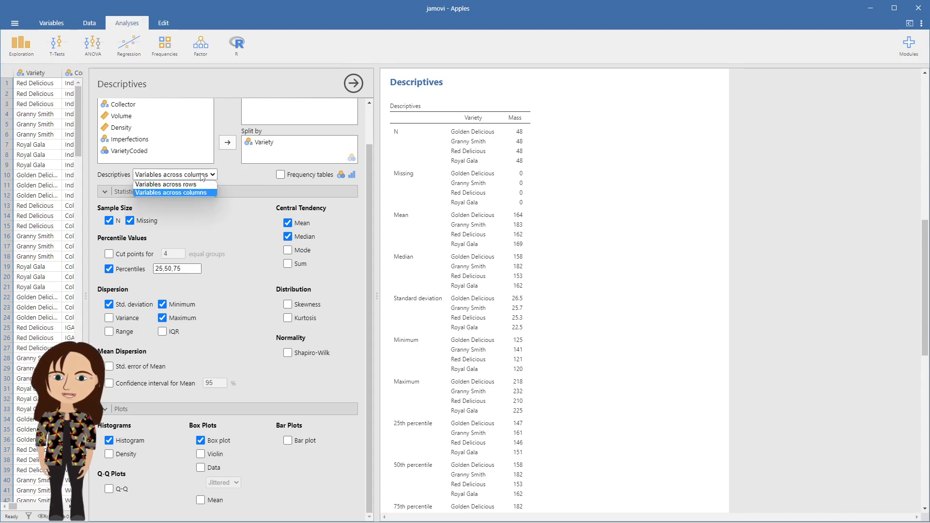
{"action": "left_click", "coordinate": [189, 187]}
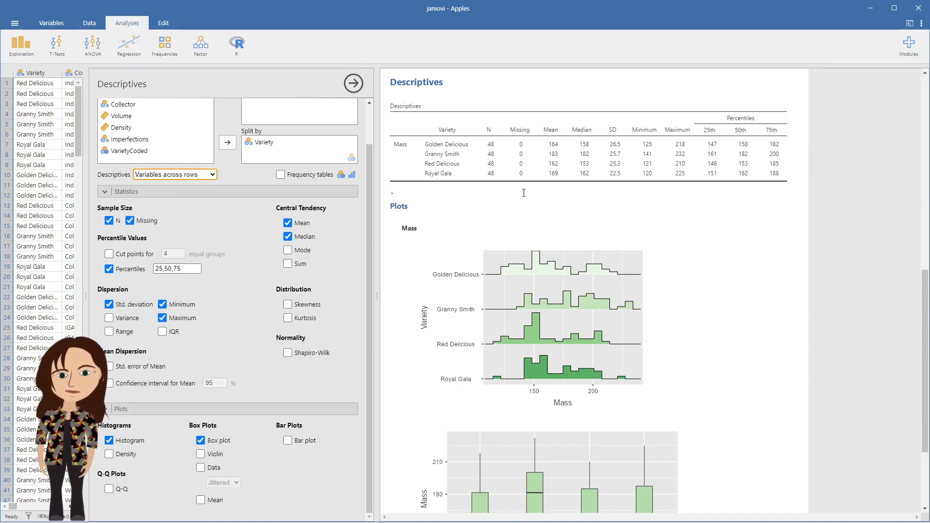
{"action": "scroll", "coordinate": [524, 193], "scroll_direction": "down", "scroll_amount": 3}
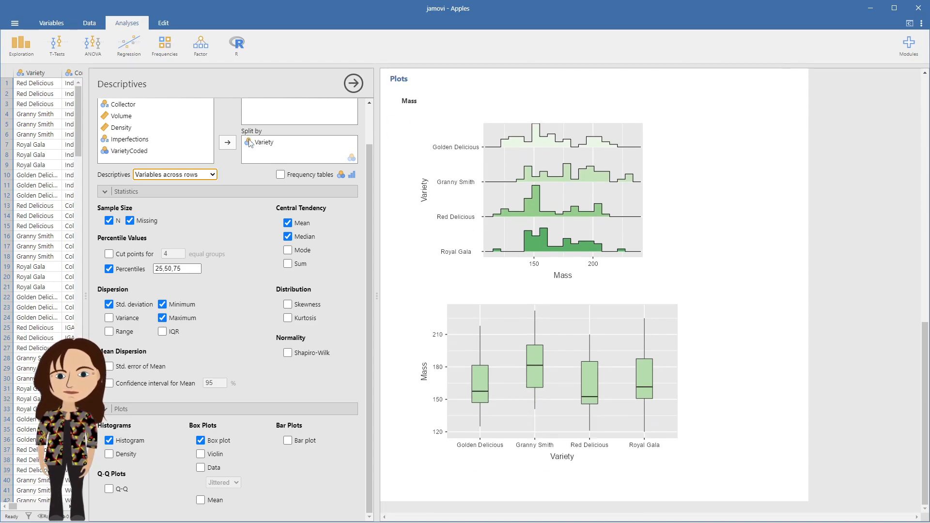
{"action": "scroll", "coordinate": [270, 133], "scroll_direction": "up", "scroll_amount": 1}
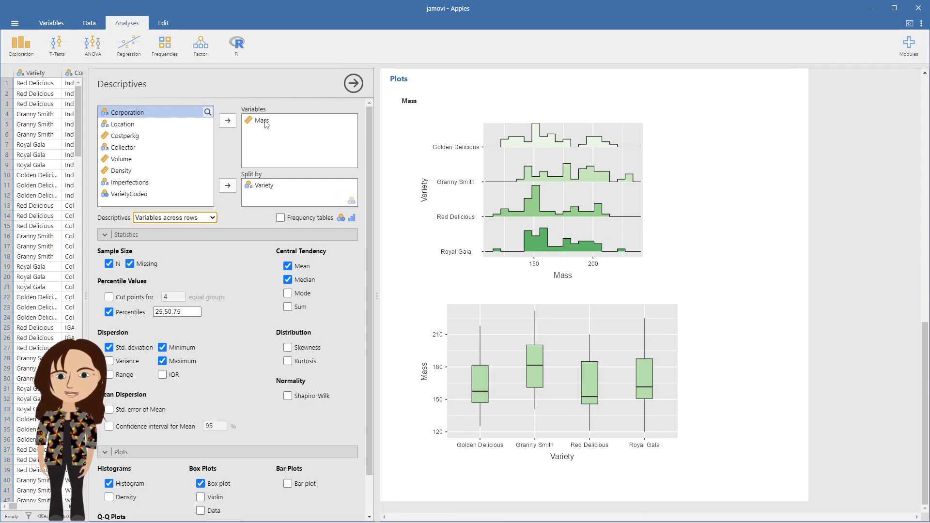
Insert a new Descriptives analysis at the end of the results.
{"action": "left_click", "coordinate": [417, 474]}
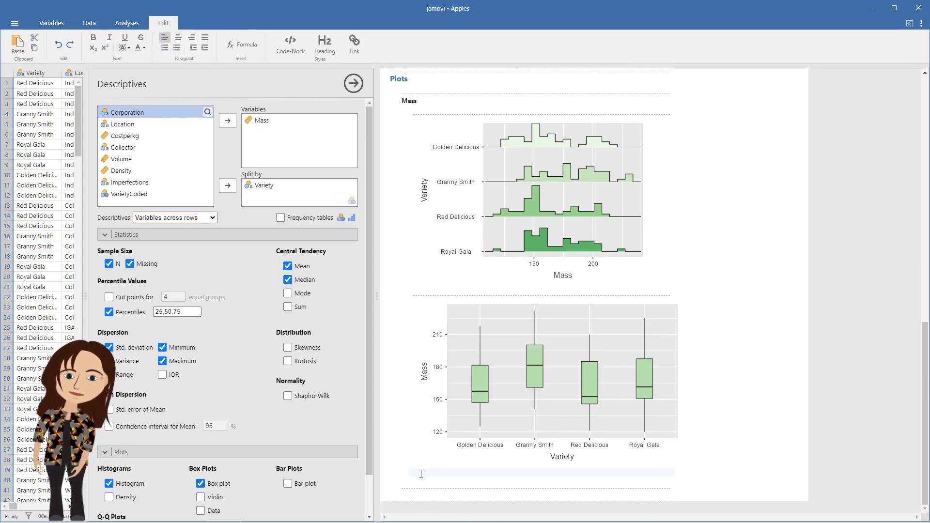
{"action": "left_click", "coordinate": [409, 497]}
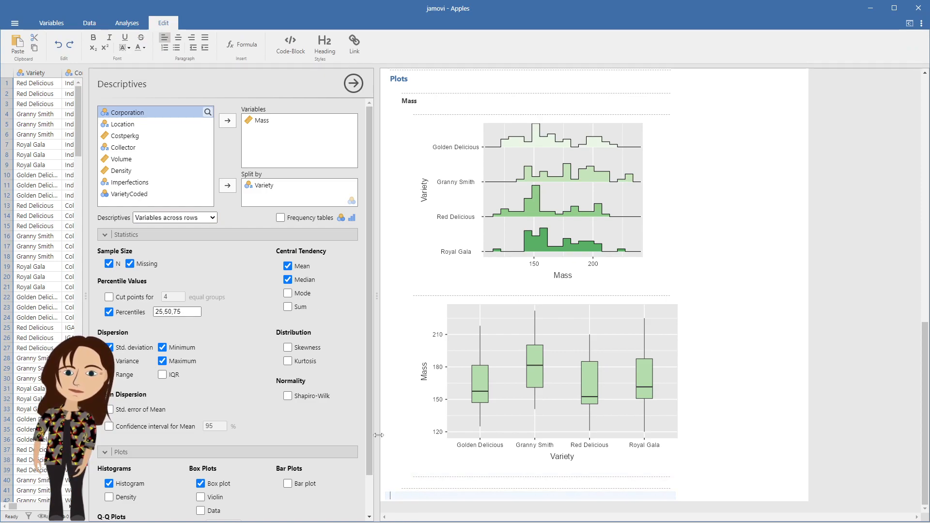
{"action": "left_click", "coordinate": [398, 507]}
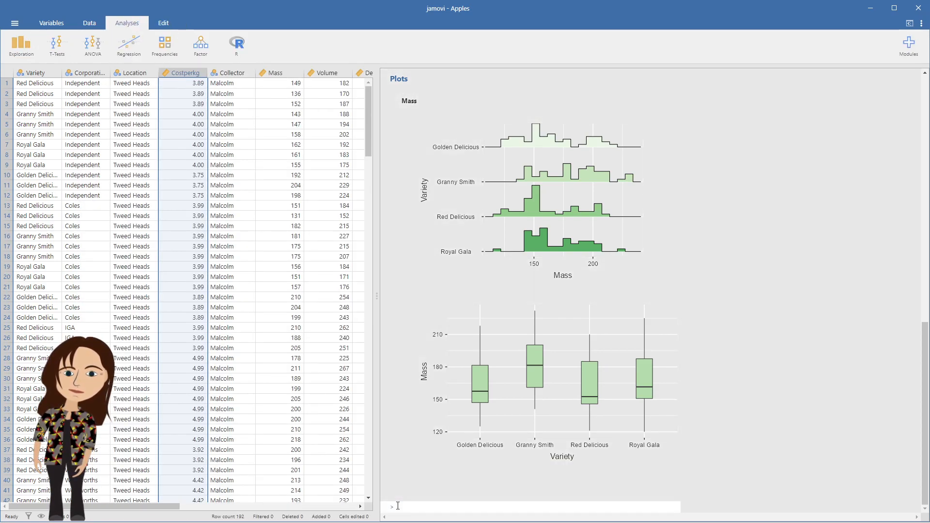
{"action": "left_click", "coordinate": [397, 505]}
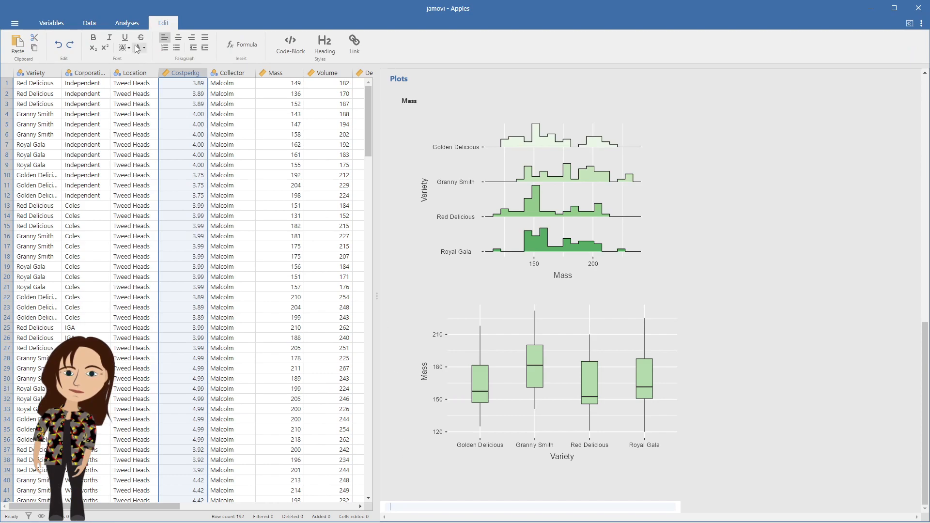
{"action": "left_click", "coordinate": [127, 23]}
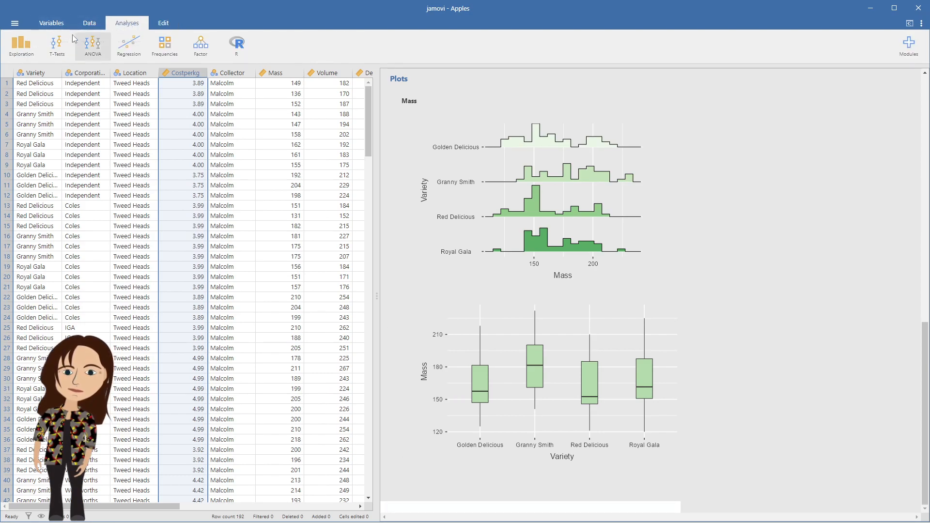
{"action": "left_click", "coordinate": [22, 49]}
{"action": "left_click", "coordinate": [27, 70]}
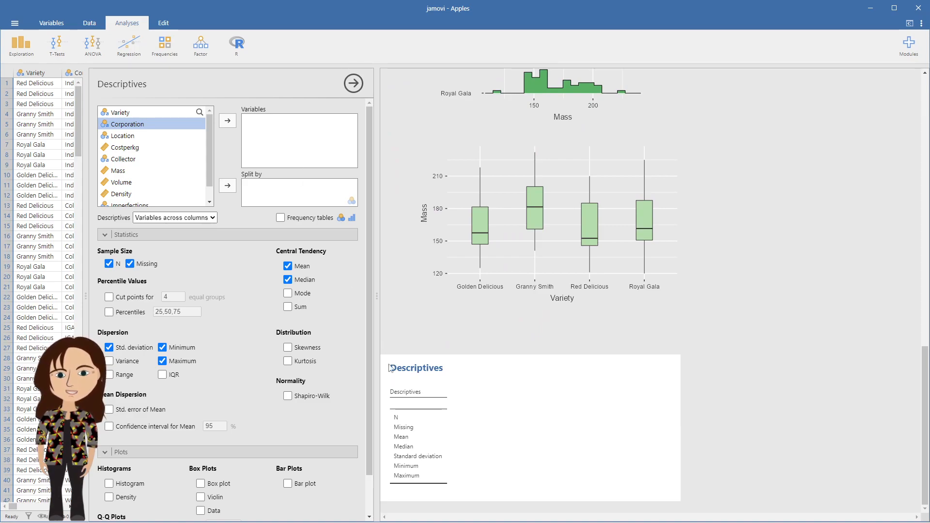
Add Volume to the new analysis's variables and turn on its histogram.
{"action": "left_click", "coordinate": [121, 182]}
{"action": "left_click", "coordinate": [225, 122]}
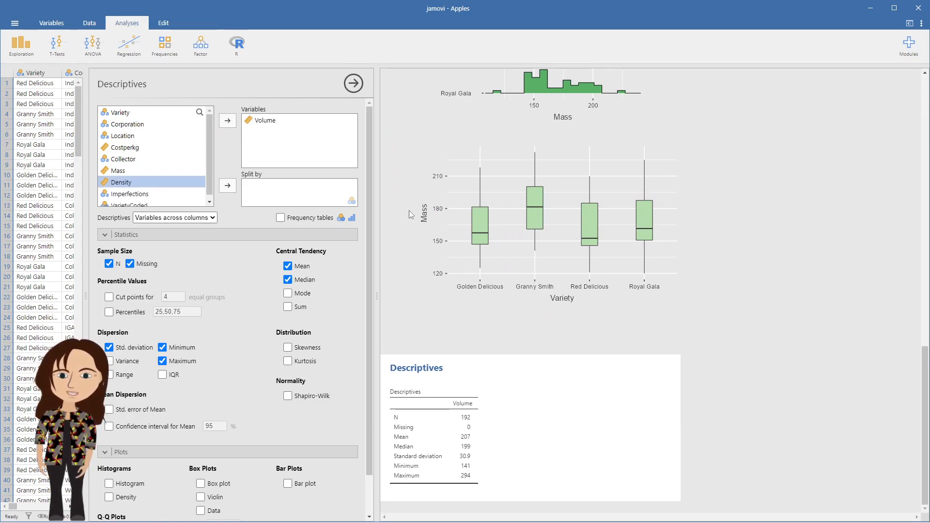
{"action": "left_click", "coordinate": [109, 483]}
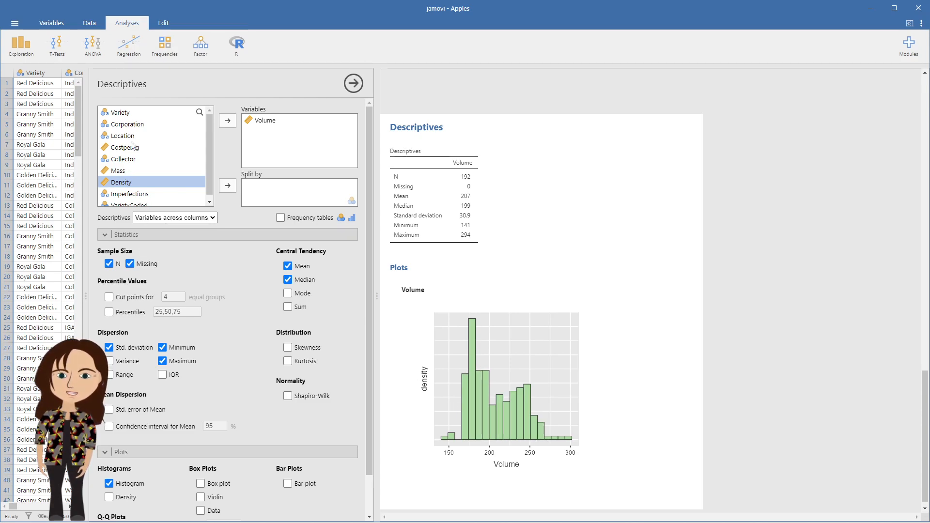
Split the Volume analysis by Variety.
{"action": "left_click", "coordinate": [128, 114]}
{"action": "left_click", "coordinate": [228, 185]}
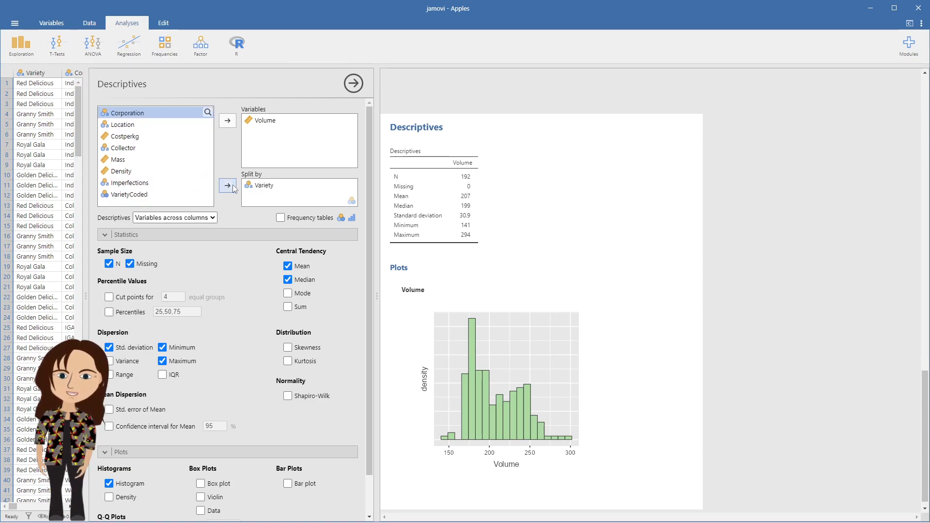
{"action": "scroll", "coordinate": [519, 259], "scroll_direction": "down", "scroll_amount": 4}
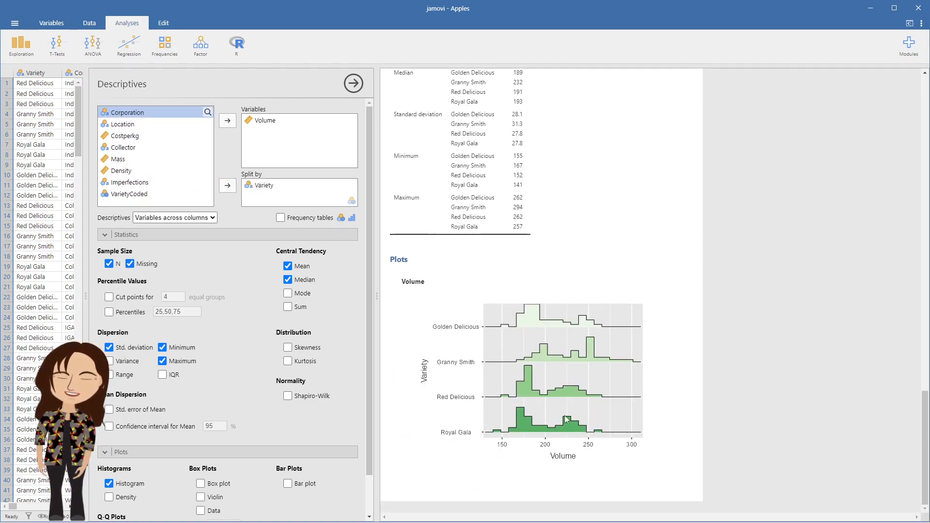
Add a box plot to the Volume analysis and review the split plots.
{"action": "left_click", "coordinate": [200, 484]}
{"action": "scroll", "coordinate": [597, 351], "scroll_direction": "down", "scroll_amount": 3}
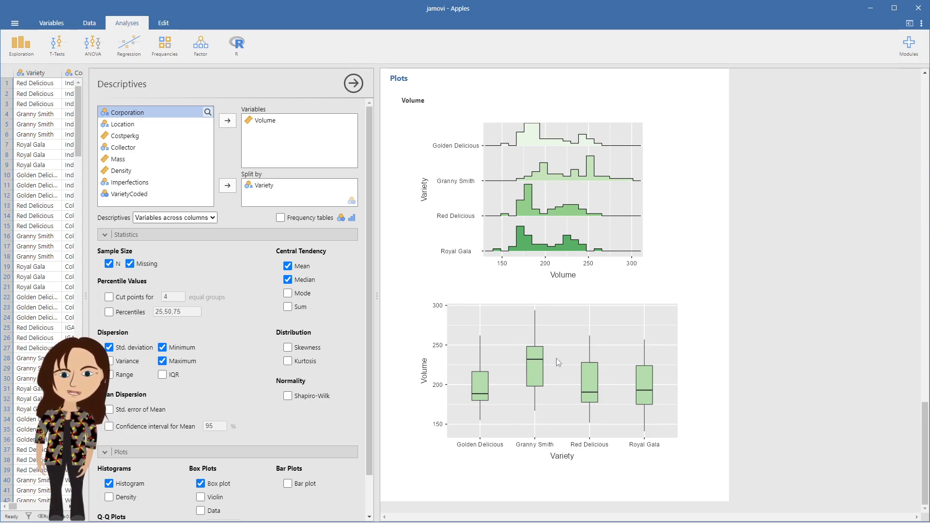
{"action": "scroll", "coordinate": [551, 339], "scroll_direction": "up", "scroll_amount": 1}
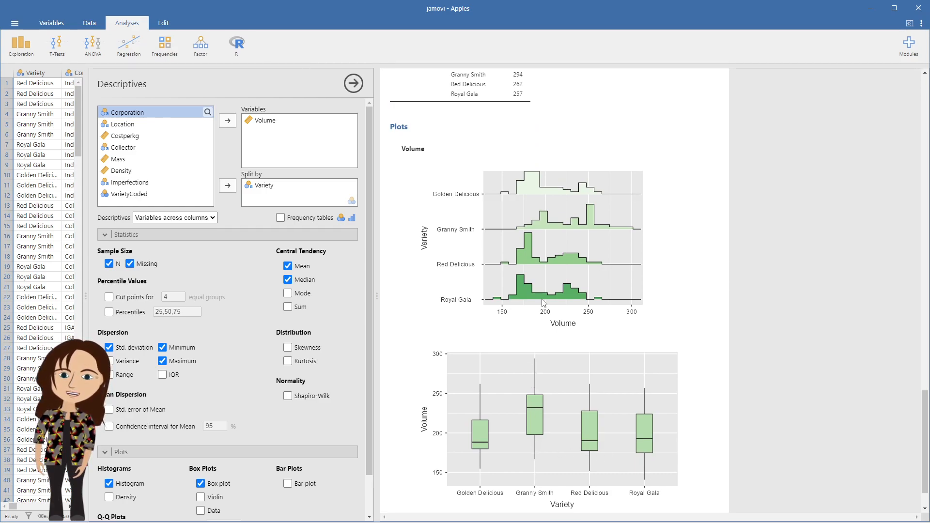
{"action": "scroll", "coordinate": [543, 303], "scroll_direction": "up", "scroll_amount": 3}
{"action": "scroll", "coordinate": [484, 290], "scroll_direction": "down", "scroll_amount": 2}
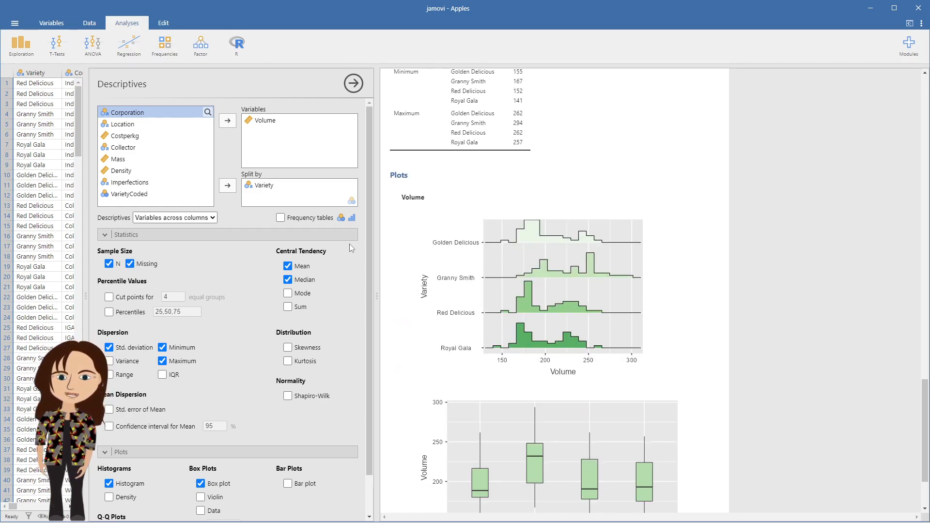
Remove the Variety split and the Volume variable from the analysis.
{"action": "double_click", "coordinate": [265, 191]}
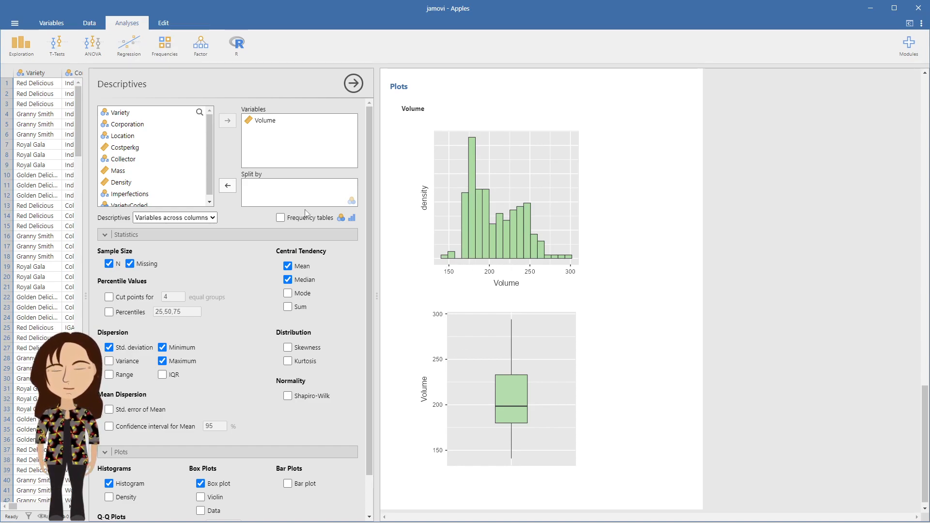
{"action": "left_click", "coordinate": [252, 124]}
{"action": "left_click", "coordinate": [229, 121]}
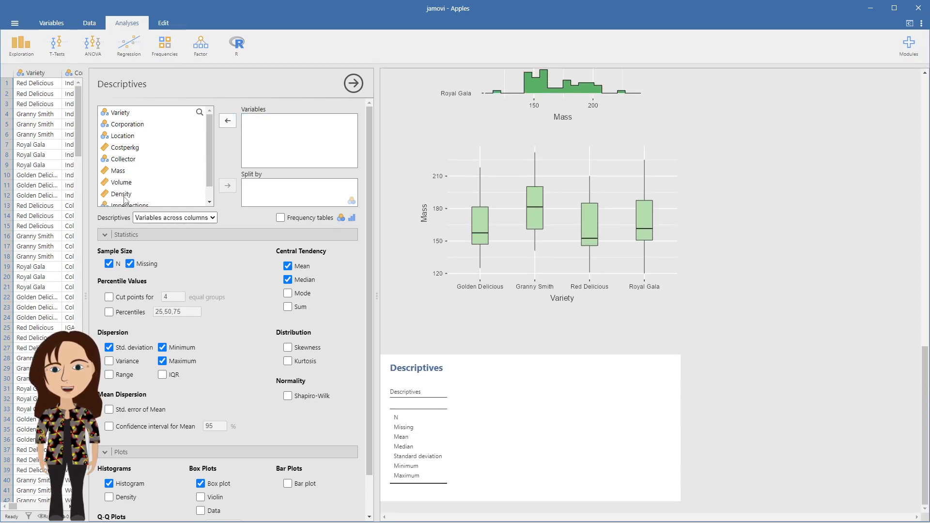
Add Density to the variables and review its histogram and box plot.
{"action": "left_click", "coordinate": [125, 196]}
{"action": "left_click", "coordinate": [230, 121]}
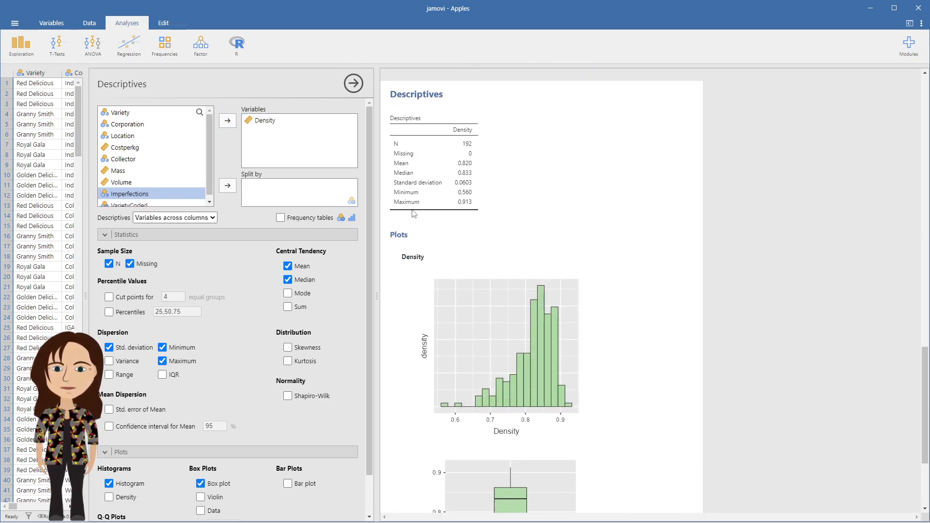
{"action": "scroll", "coordinate": [506, 247], "scroll_direction": "down", "scroll_amount": 3}
{"action": "scroll", "coordinate": [506, 243], "scroll_direction": "down", "scroll_amount": 1}
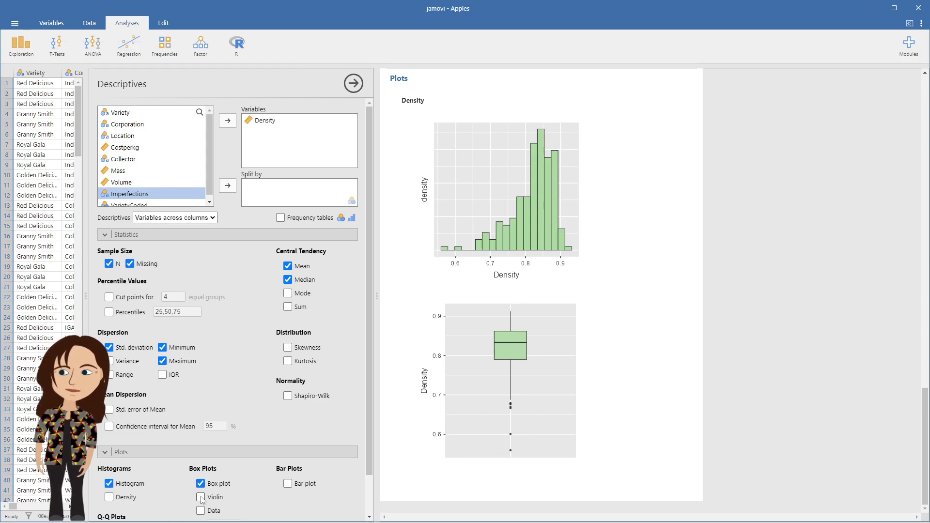
Split the Density analysis by Variety and review the split table and plots.
{"action": "left_click", "coordinate": [126, 115]}
{"action": "left_click", "coordinate": [227, 185]}
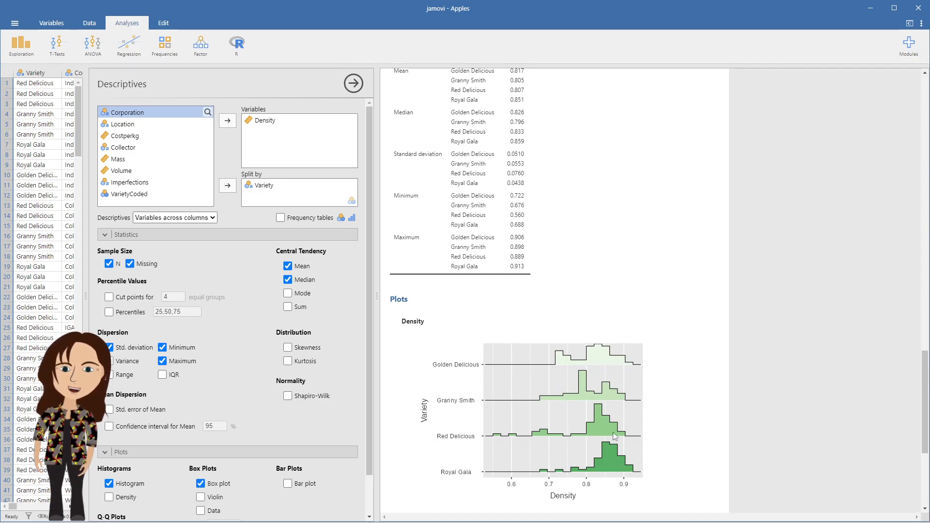
{"action": "scroll", "coordinate": [533, 402], "scroll_direction": "down", "scroll_amount": 5}
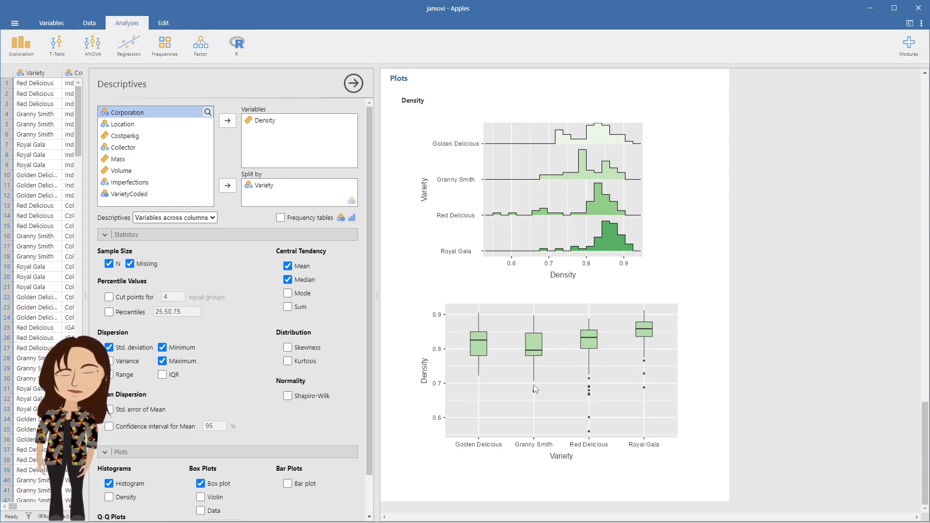
{"action": "scroll", "coordinate": [178, 307], "scroll_direction": "down", "scroll_amount": 1}
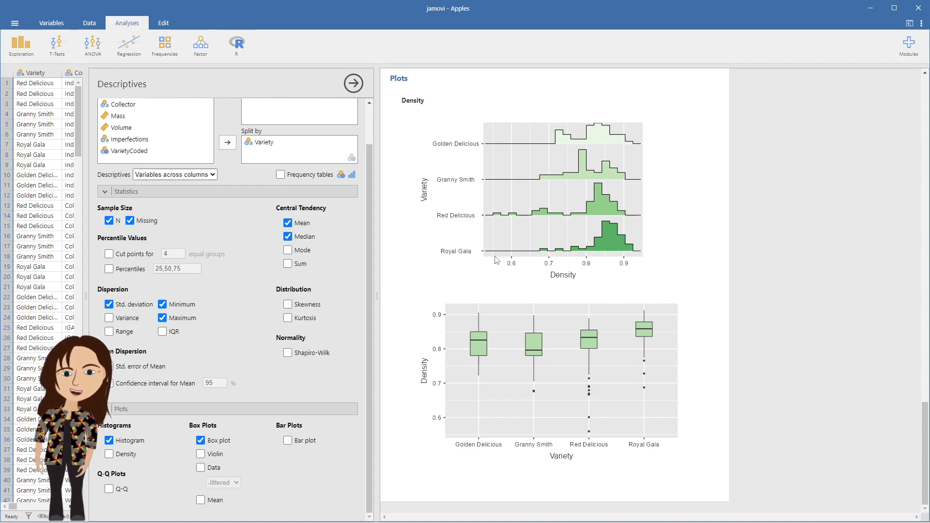
{"action": "scroll", "coordinate": [464, 246], "scroll_direction": "up", "scroll_amount": 8}
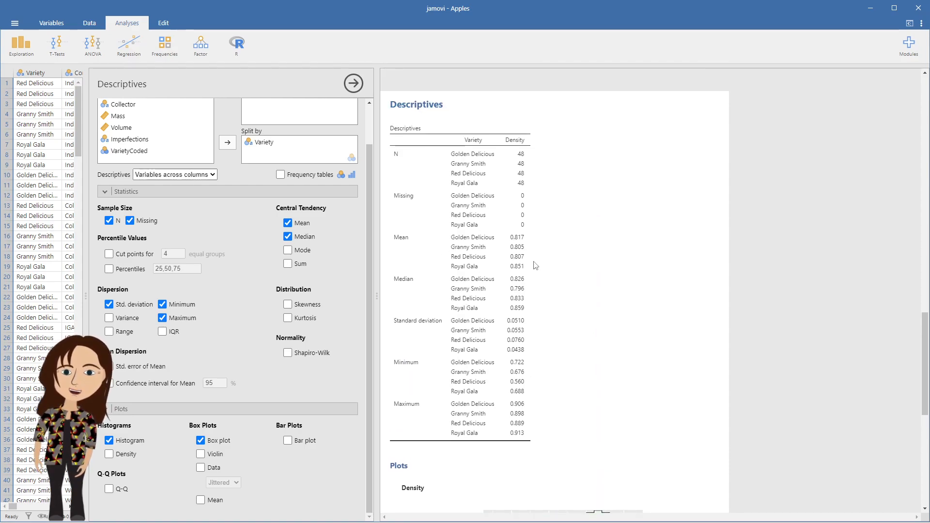
{"action": "scroll", "coordinate": [574, 342], "scroll_direction": "down", "scroll_amount": 1}
{"action": "scroll", "coordinate": [574, 342], "scroll_direction": "down", "scroll_amount": 7}
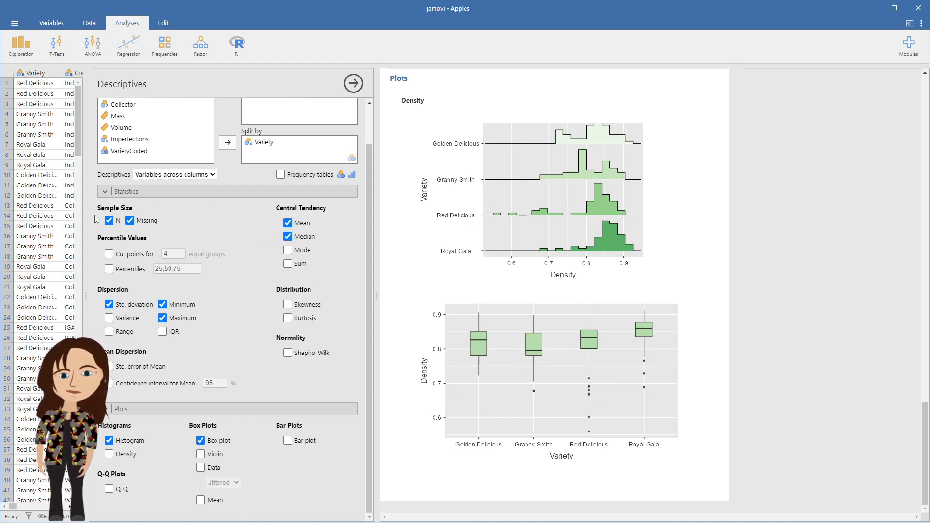
Add an Rj Editor analysis after the Density results.
{"action": "left_click_drag", "start_coordinate": [86, 216], "coordinate": [201, 226]}
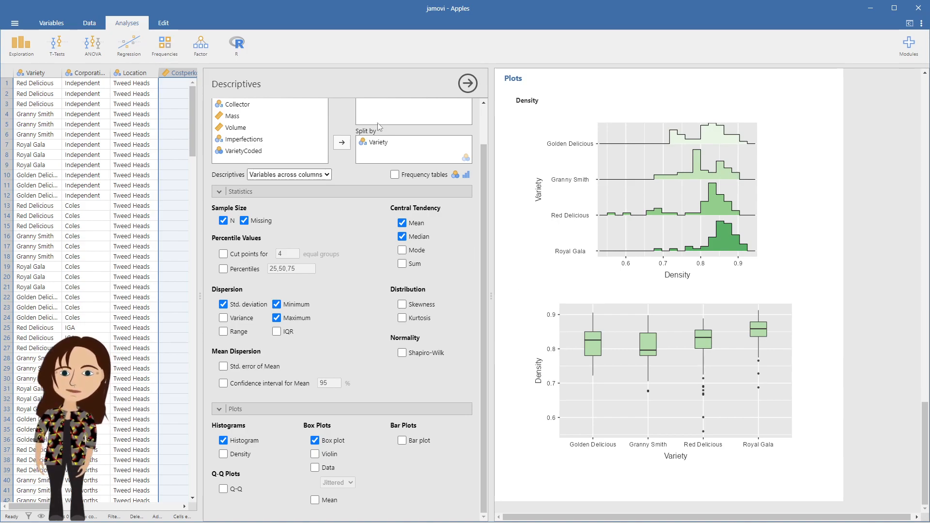
{"action": "left_click", "coordinate": [237, 49]}
{"action": "left_click", "coordinate": [237, 84]}
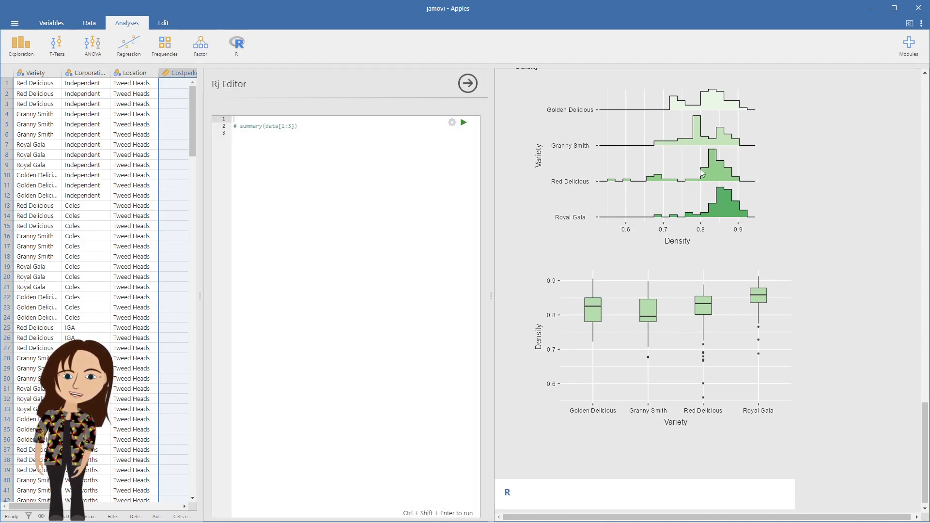
{"action": "scroll", "coordinate": [705, 164], "scroll_direction": "up", "scroll_amount": 3}
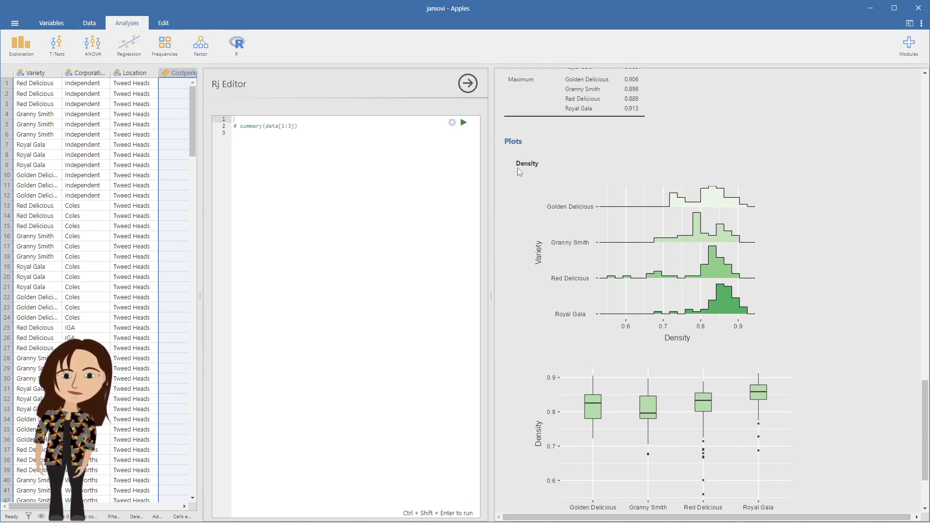